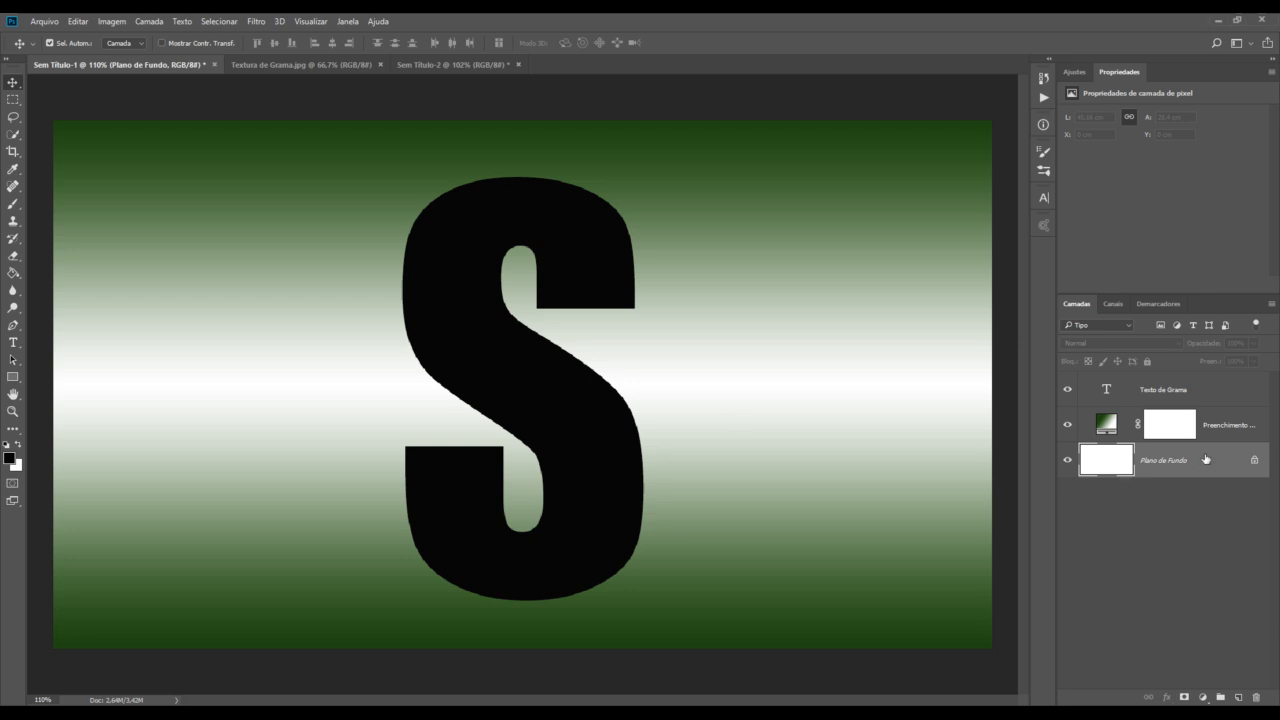
left_click(1204, 697)
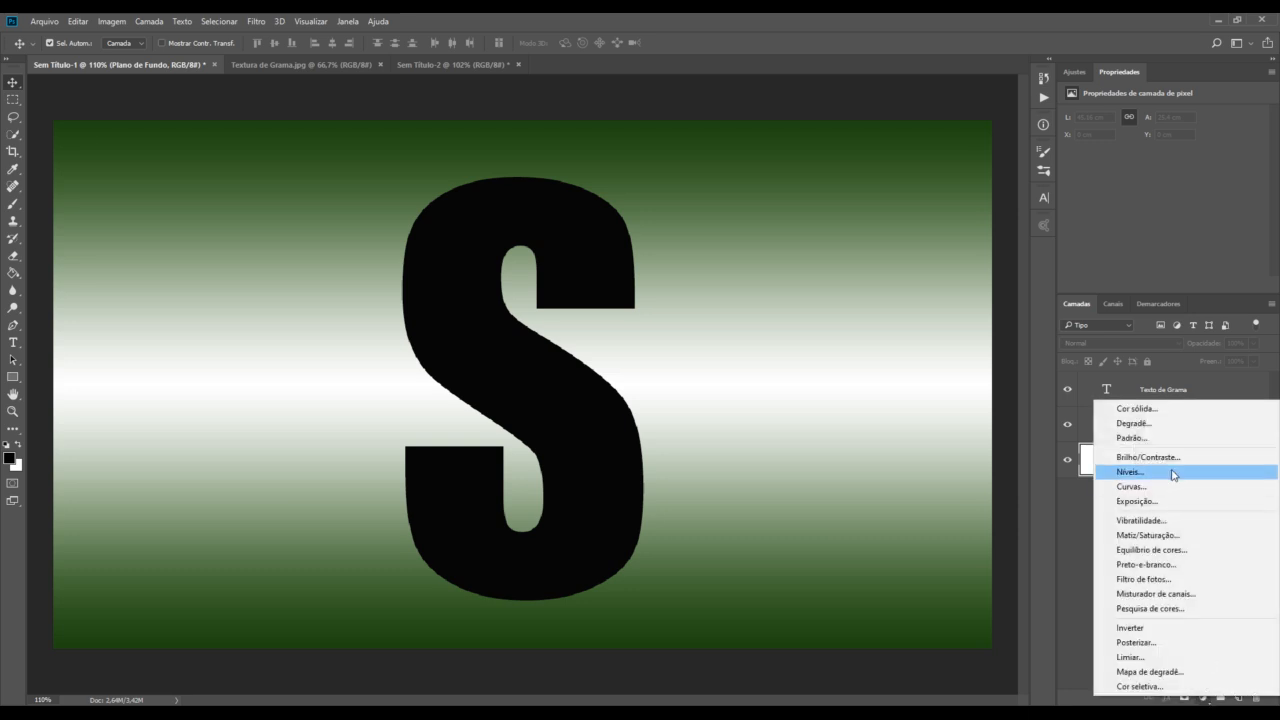
left_click(1147, 426)
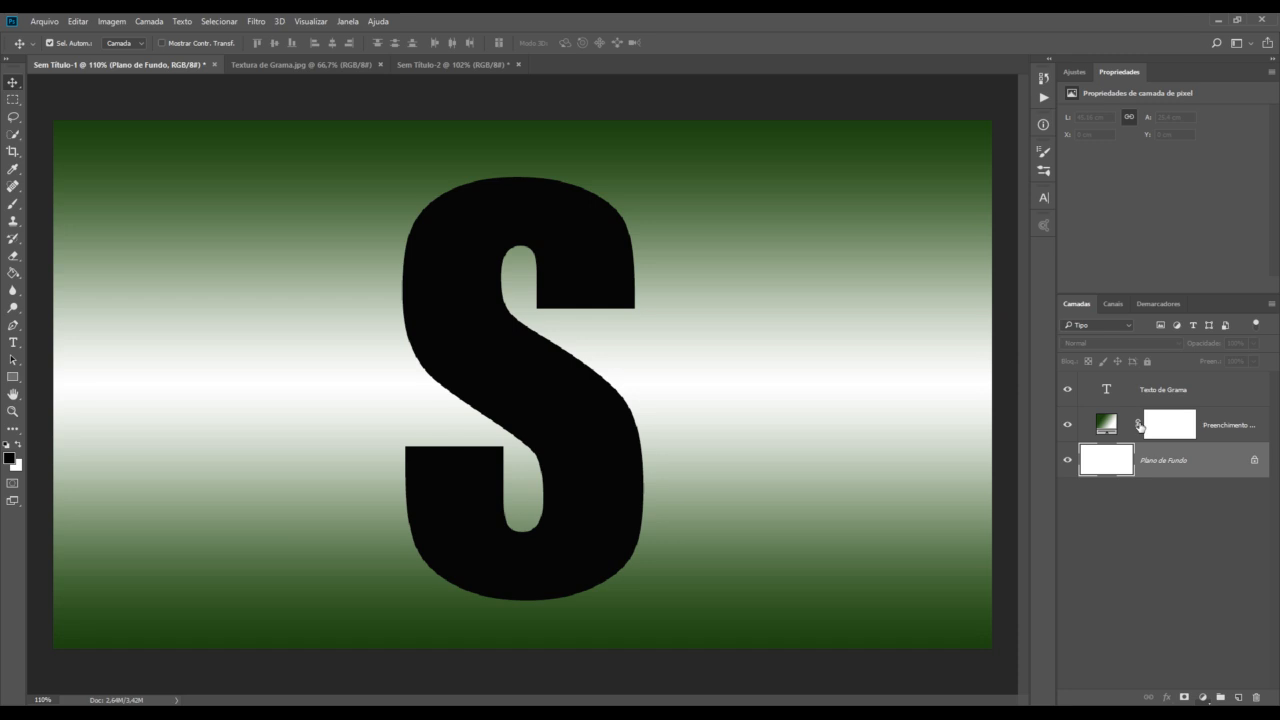
left_click(1067, 390)
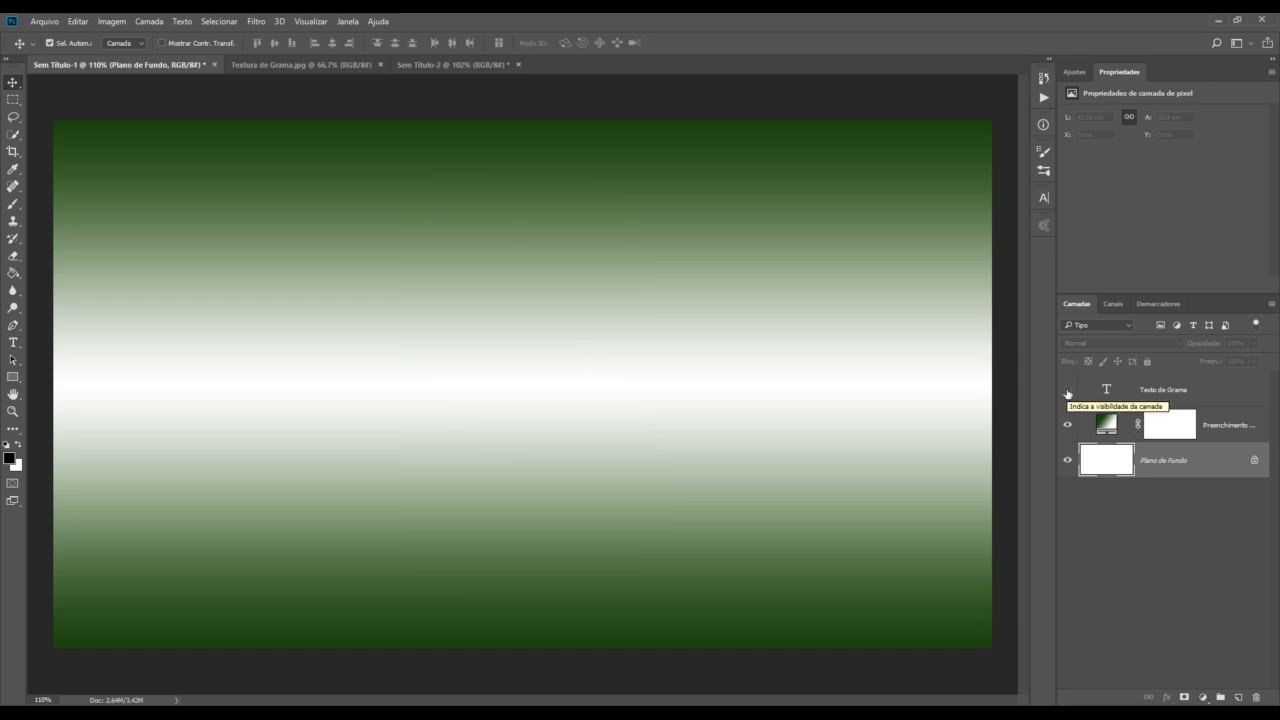
left_click(1067, 390)
Select the Texto de Grama layer and review the font list for the Horizontal Type tool
left_click(1207, 395)
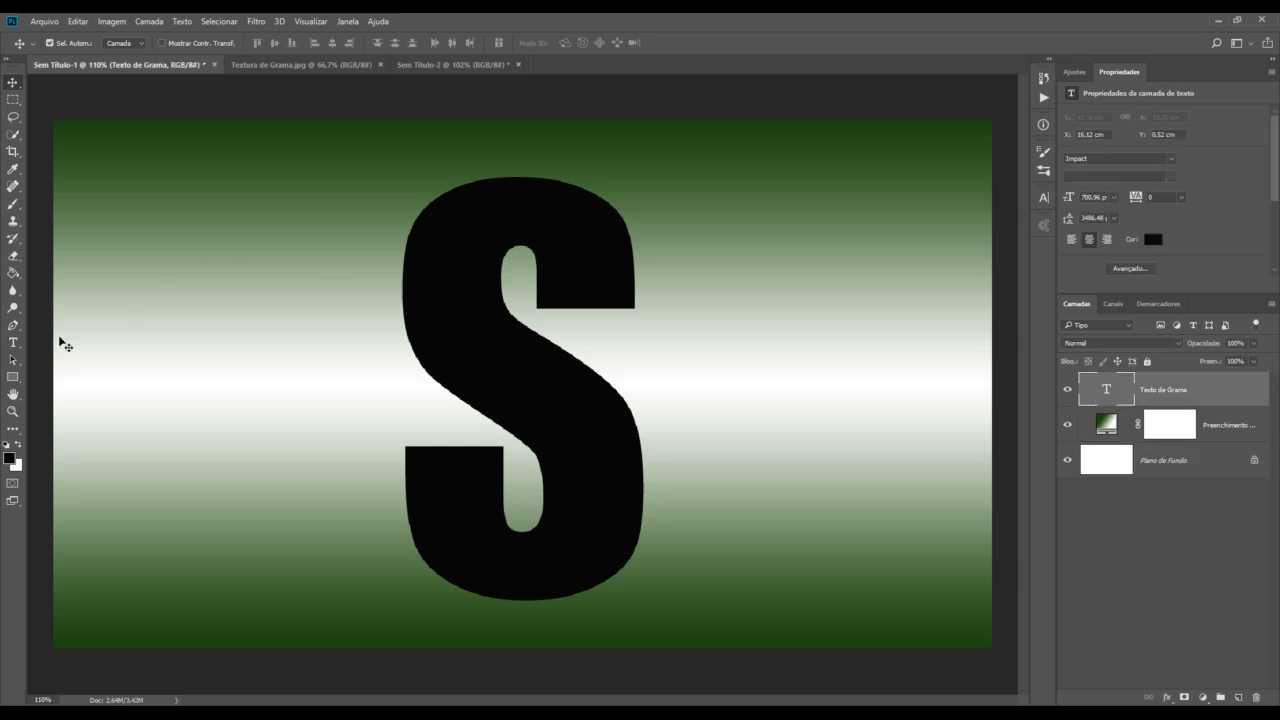
left_click(13, 343)
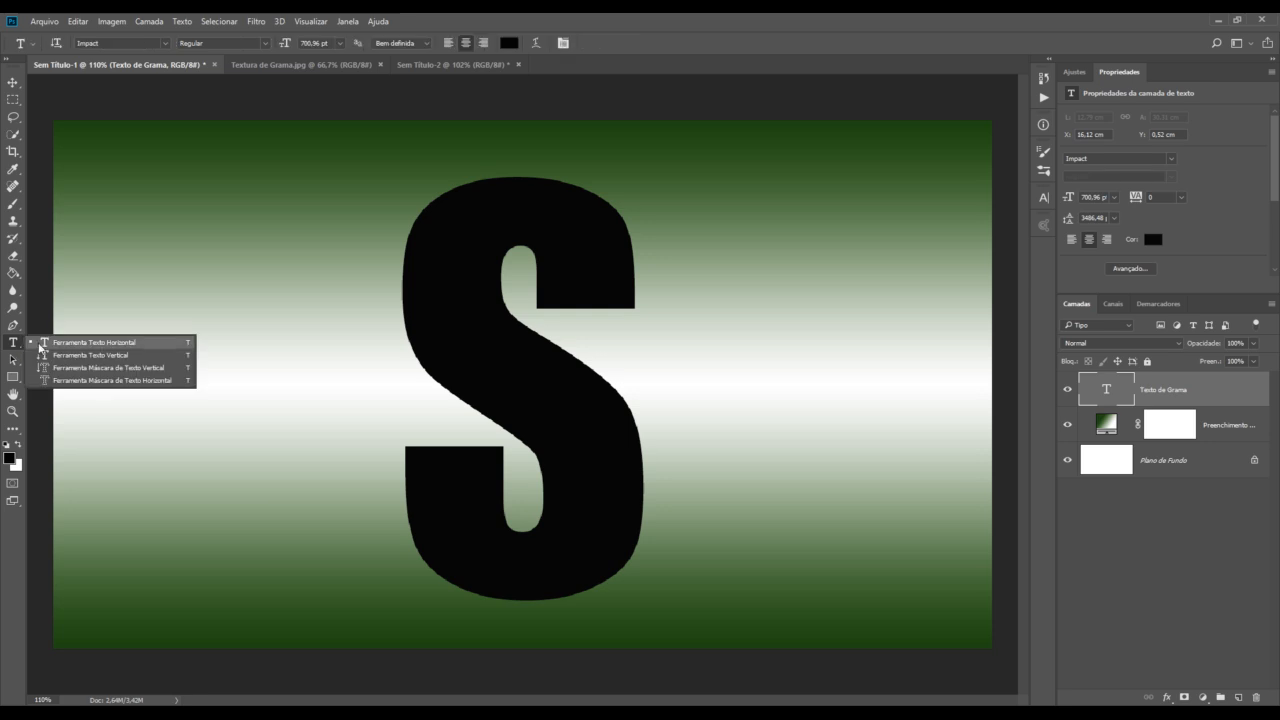
left_click(87, 343)
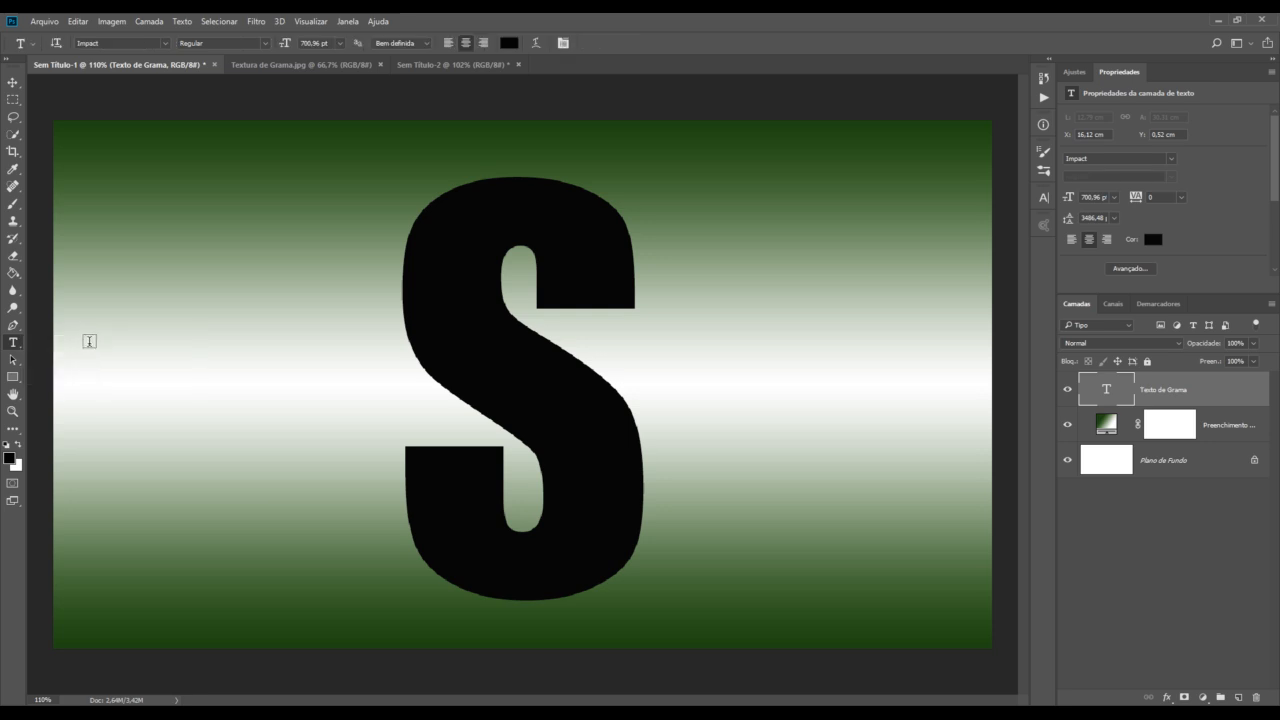
left_click(166, 44)
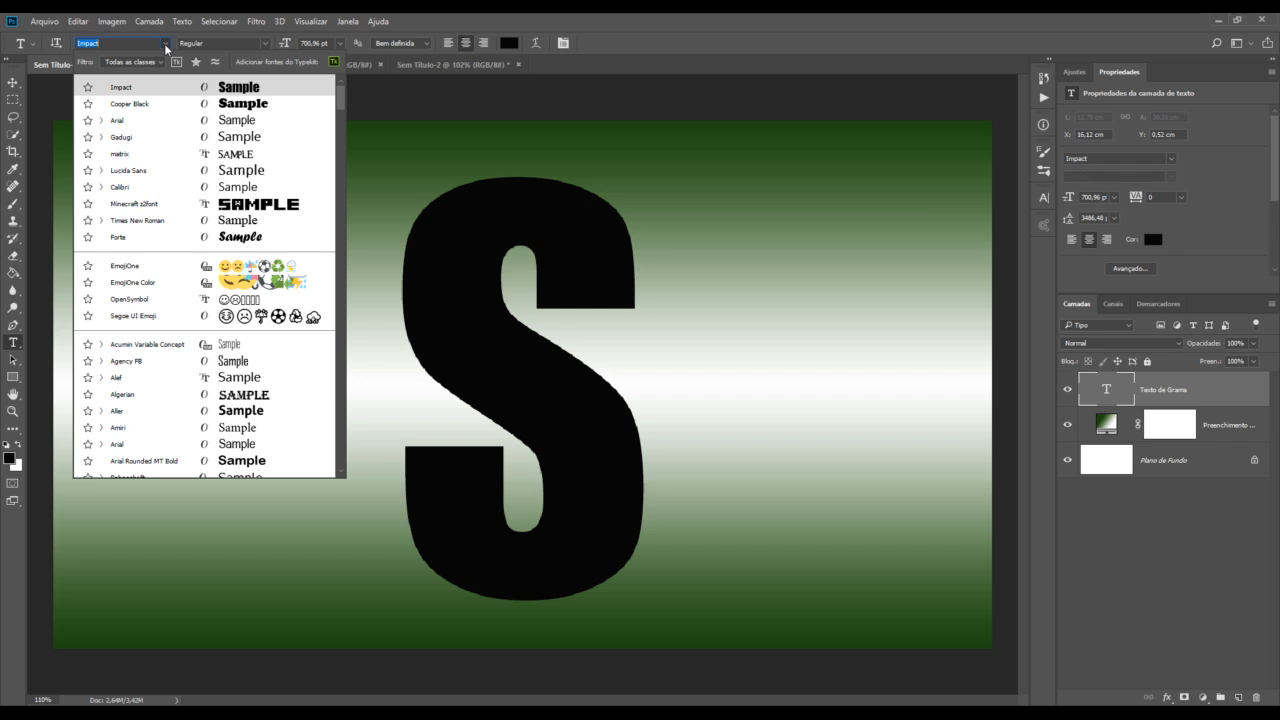
left_click(166, 45)
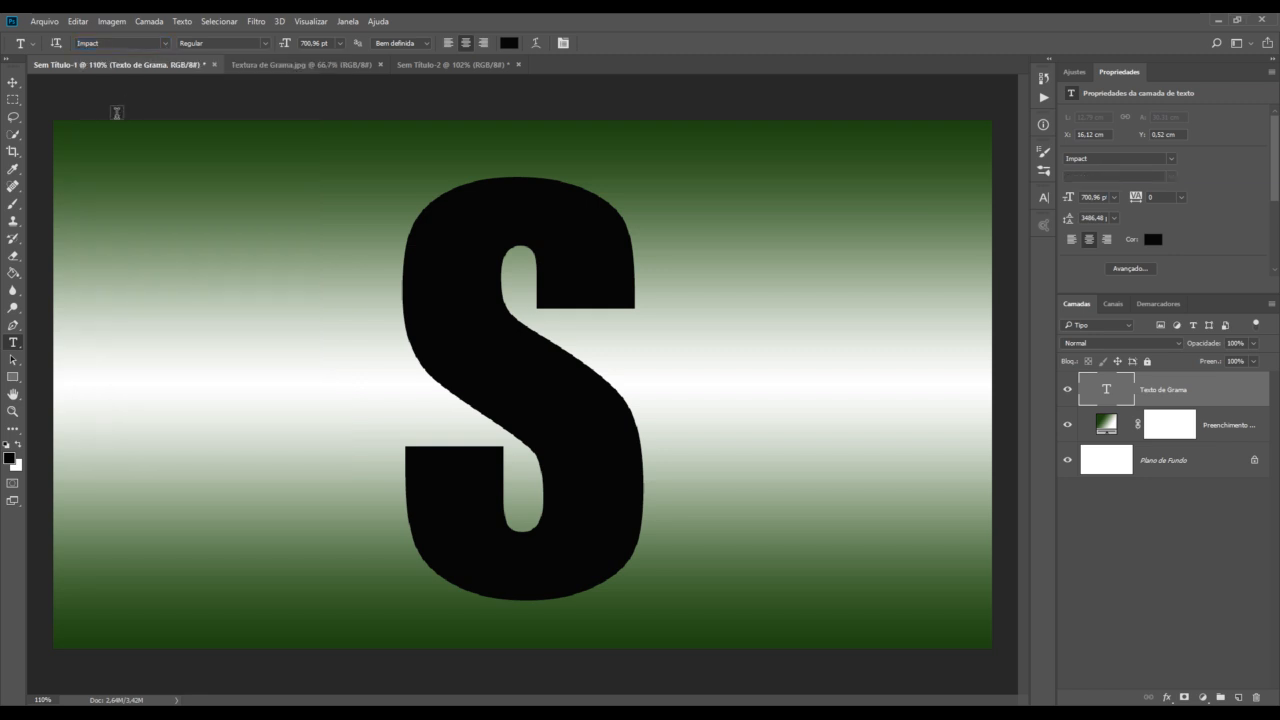
left_click(13, 85)
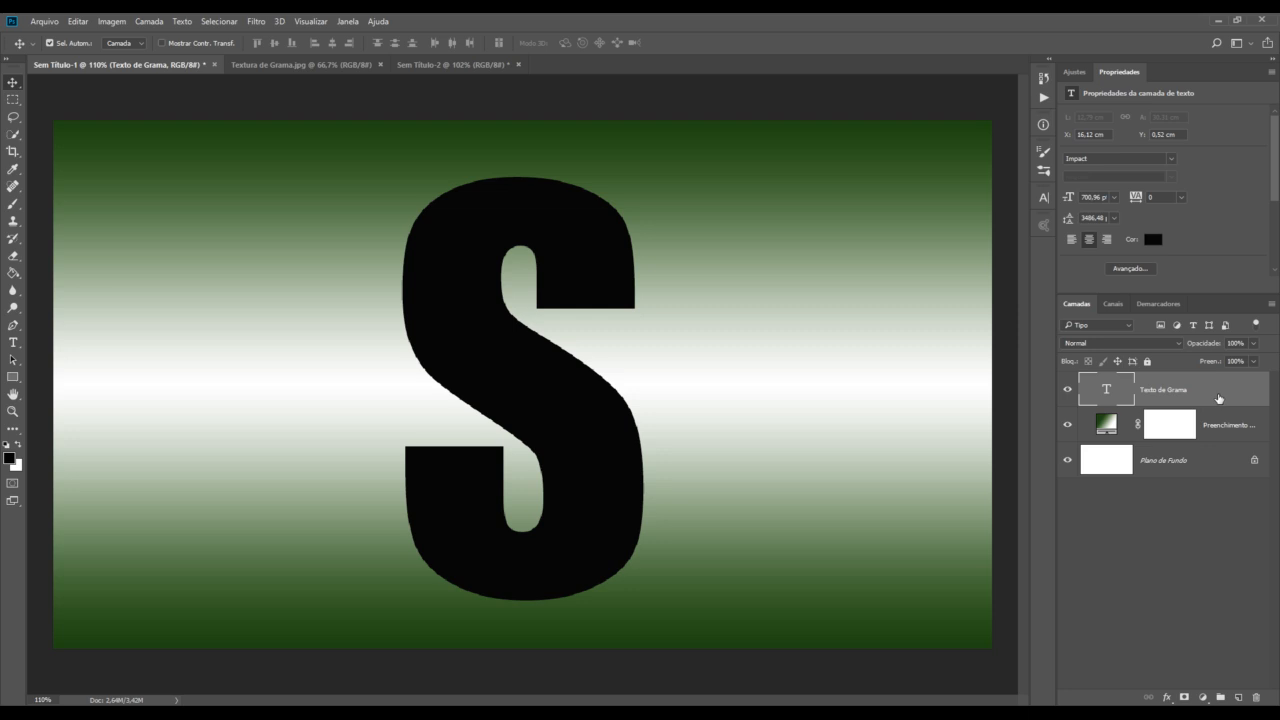
Unlock the background of Textura de Grama.jpg and place the grass image over the whole Sem Título-1 canvas, above the text layer
left_click(271, 66)
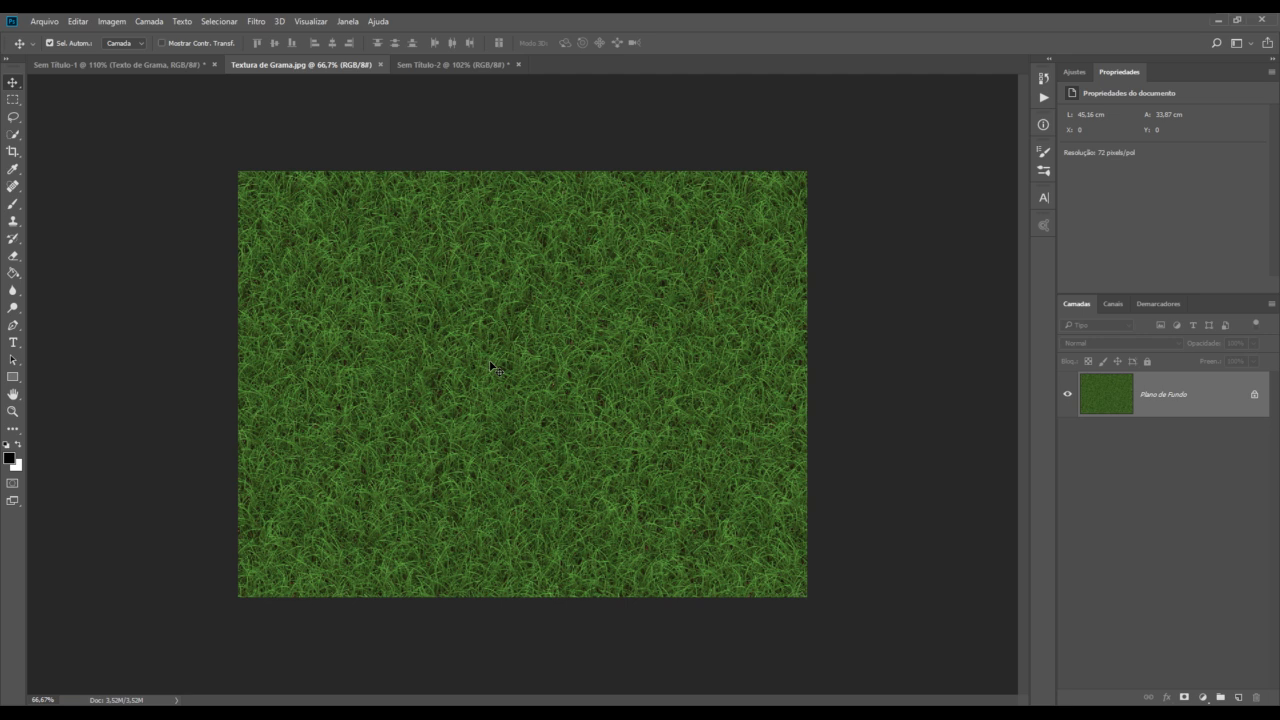
left_click(1255, 397)
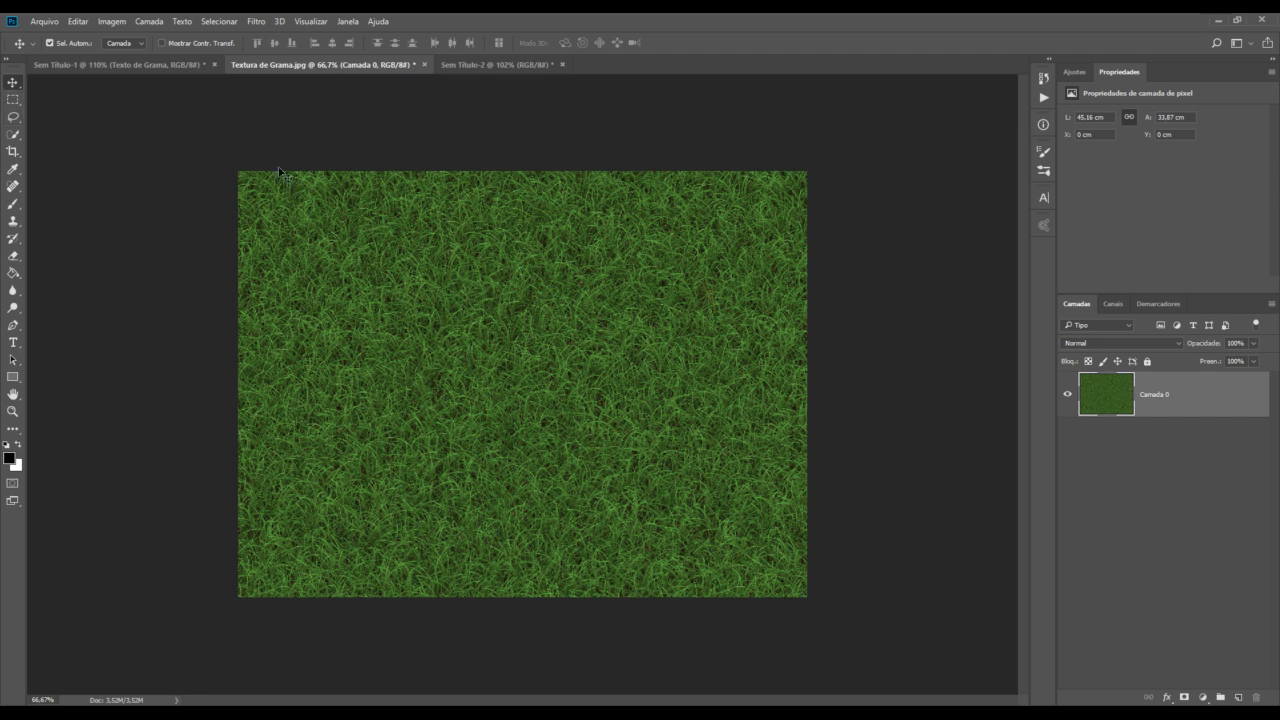
left_click_drag(277, 210, 325, 272)
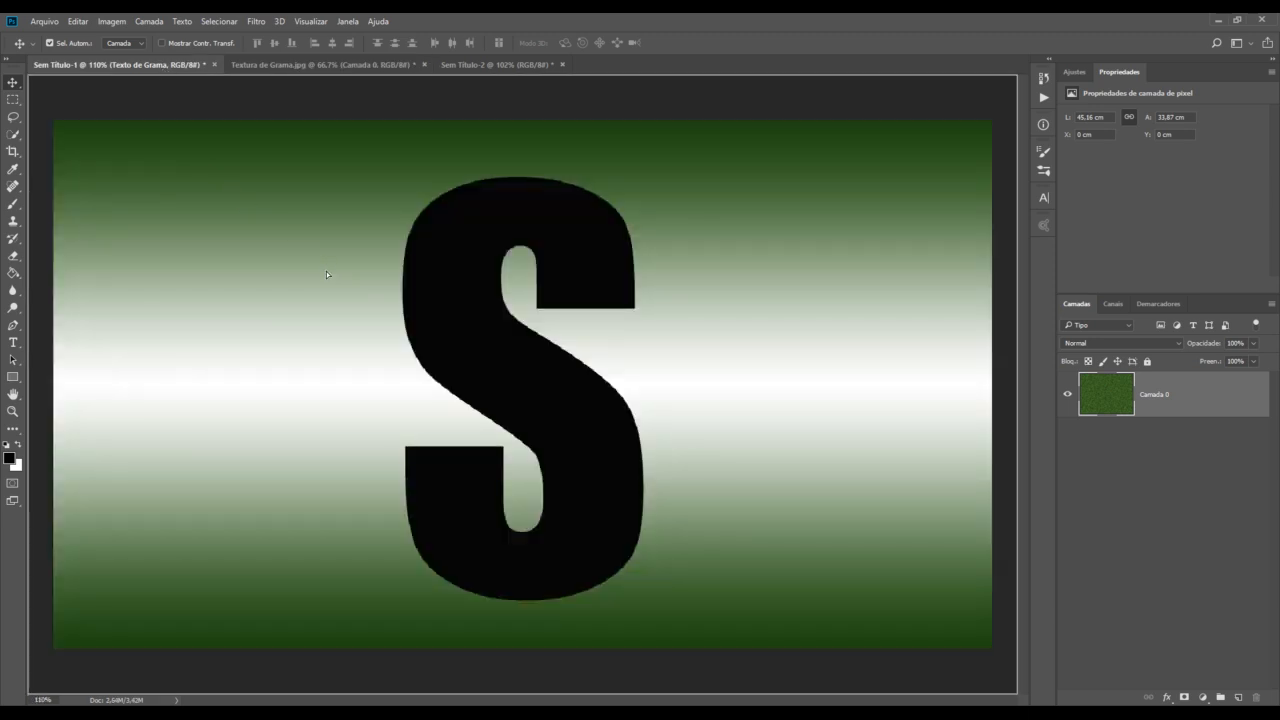
left_click_drag(326, 271, 326, 271)
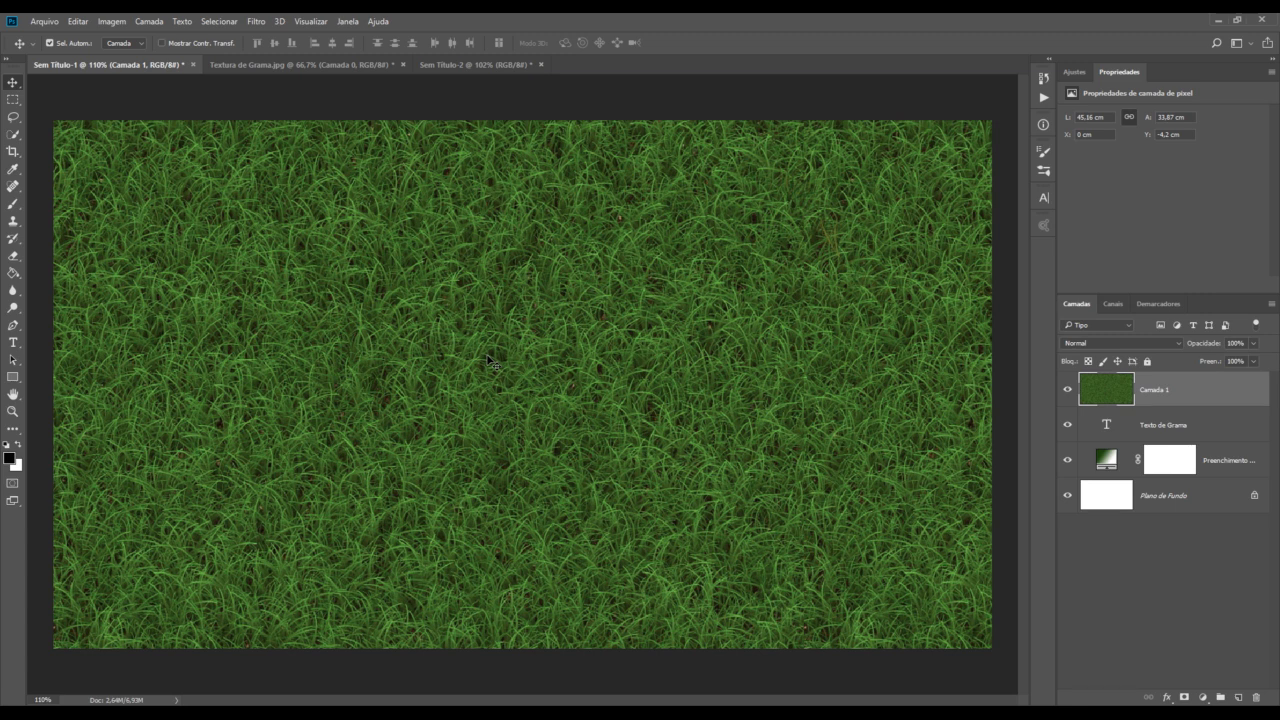
Rename the new grass layer to Textura de Grama
double_click(1152, 394)
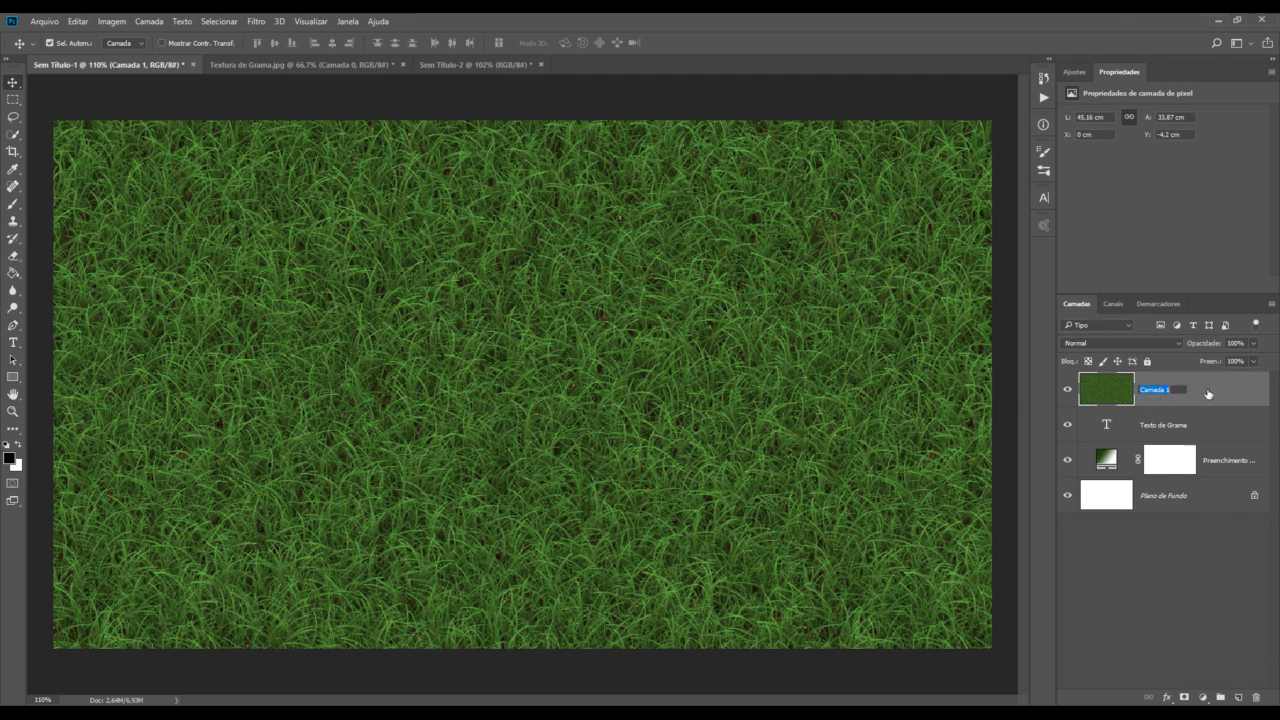
type("T")
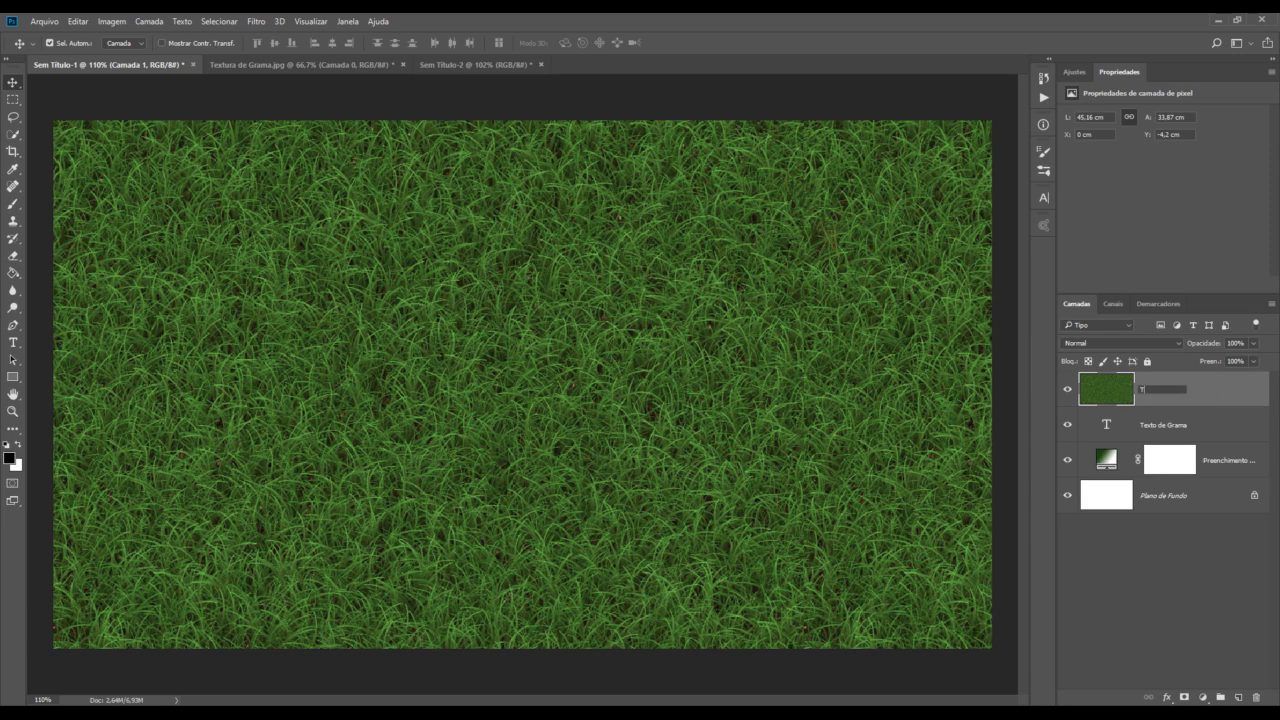
type("extura de Grama")
key("Return")
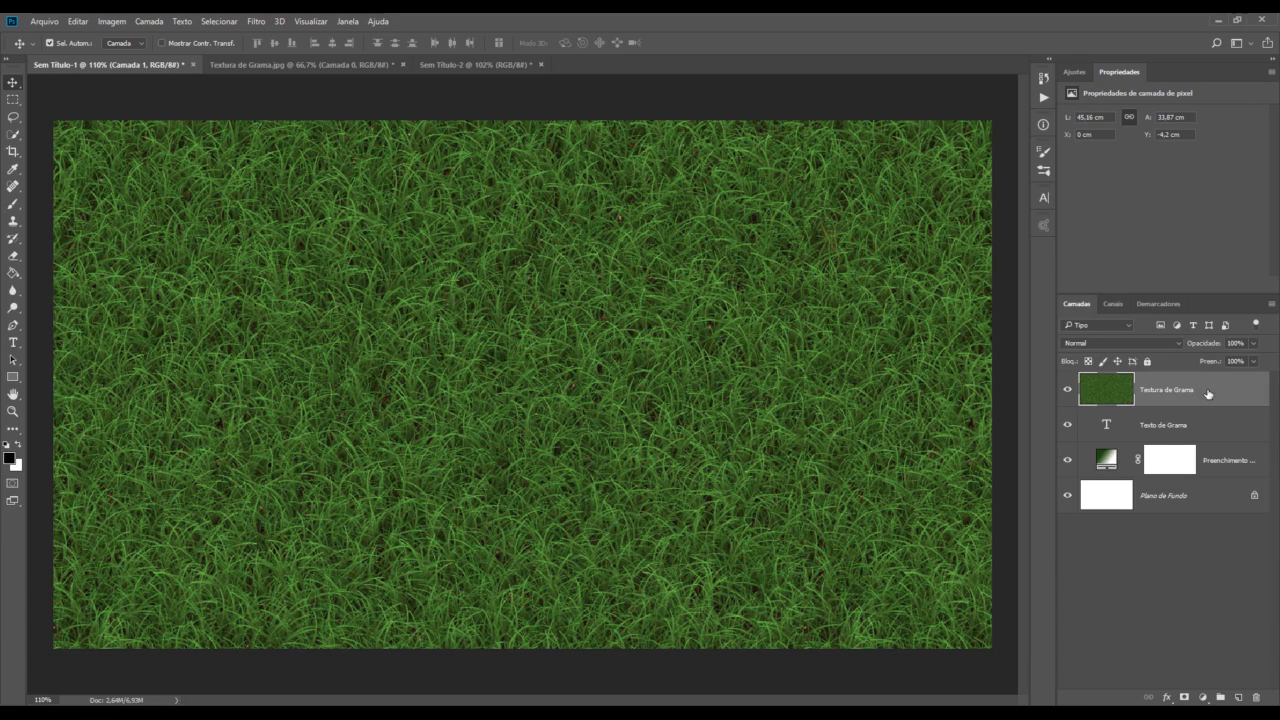
Load the outline of the letter S as a selection and use it as a layer mask on the Textura de Grama layer
left_click(1157, 430)
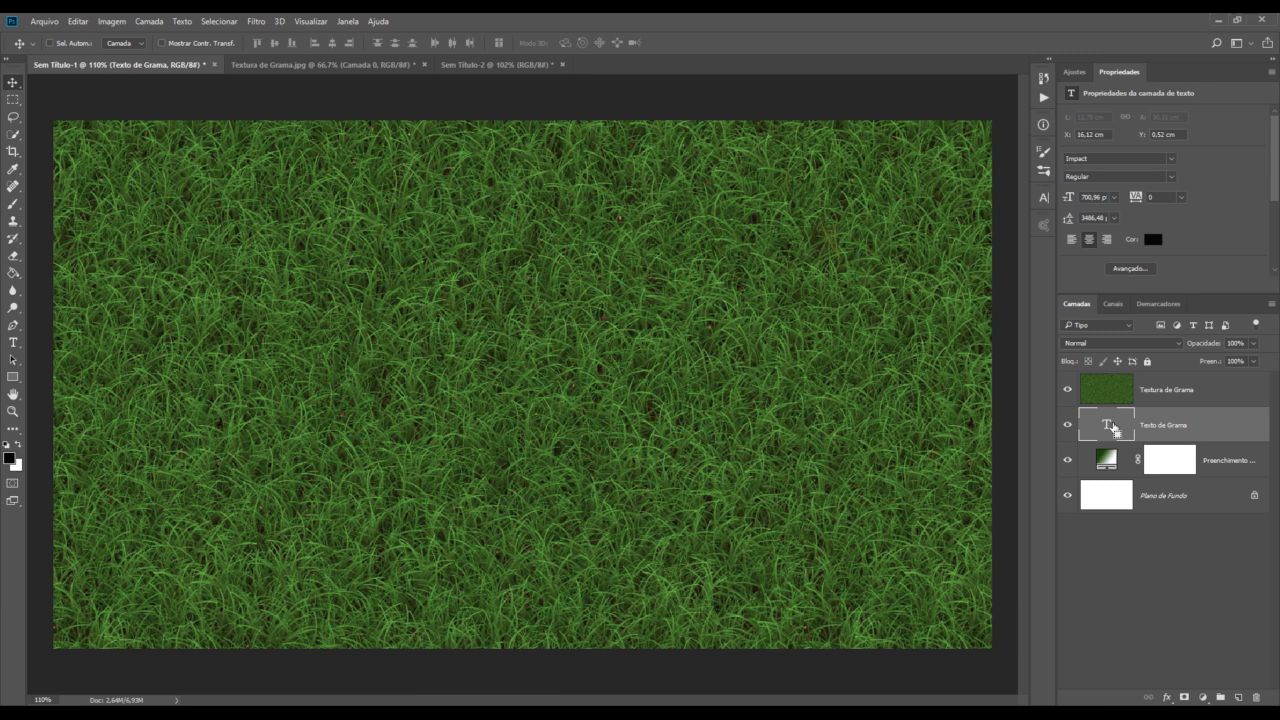
left_click(1108, 429, "ctrl")
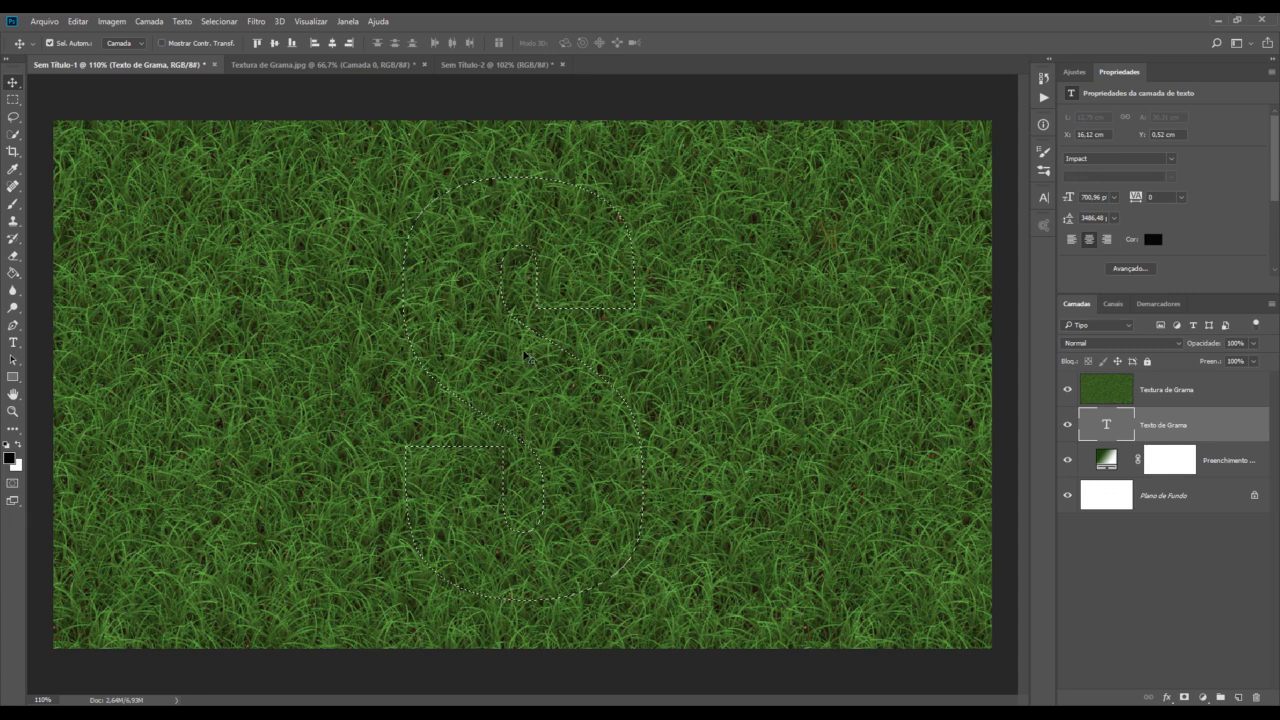
left_click(1212, 398)
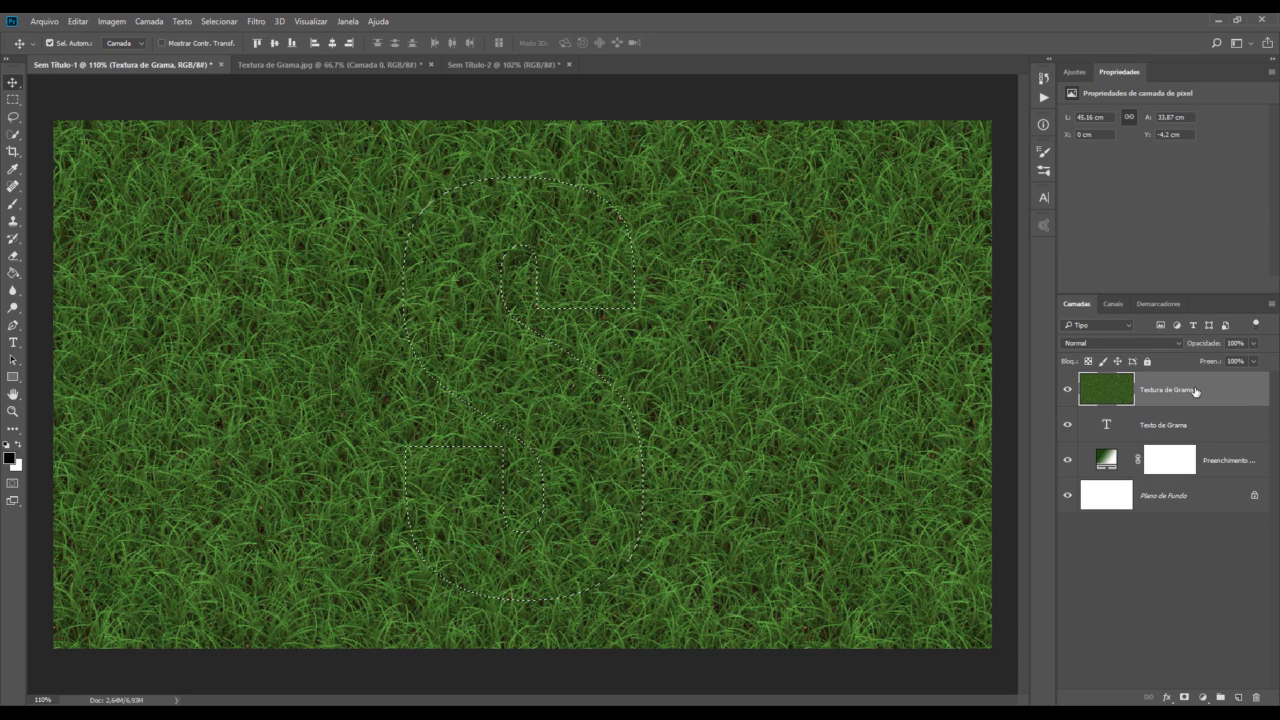
left_click(1184, 697)
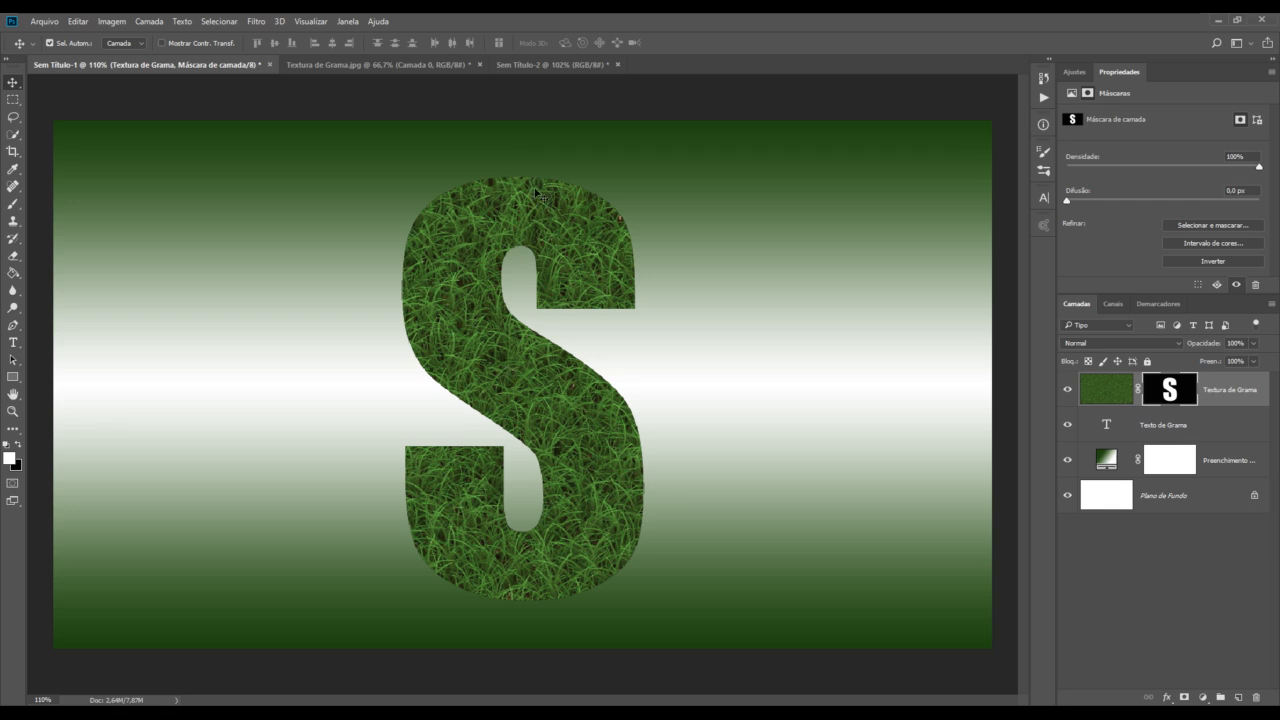
Add a new layer in Sem Título-2 and draw a closed, curved grass-blade path diagonally across the canvas with the Pen tool, about 9.5 × 9.4 cm
left_click(529, 64)
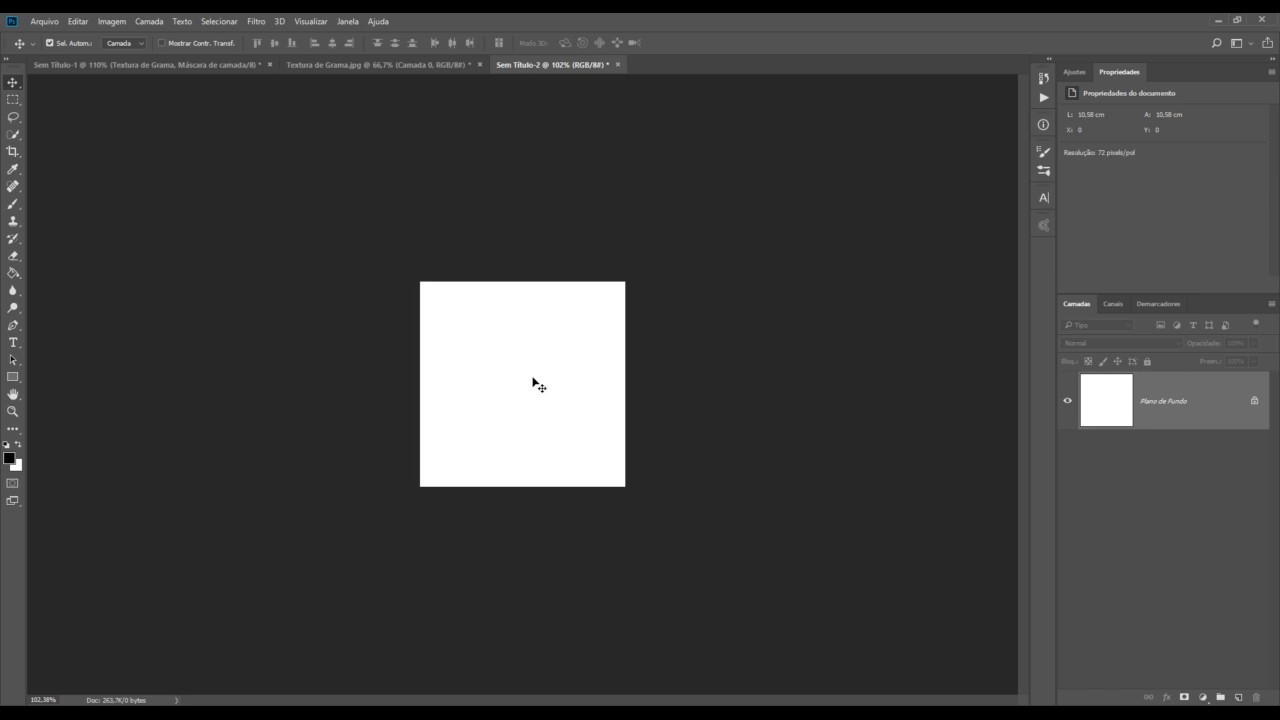
left_click(1239, 697)
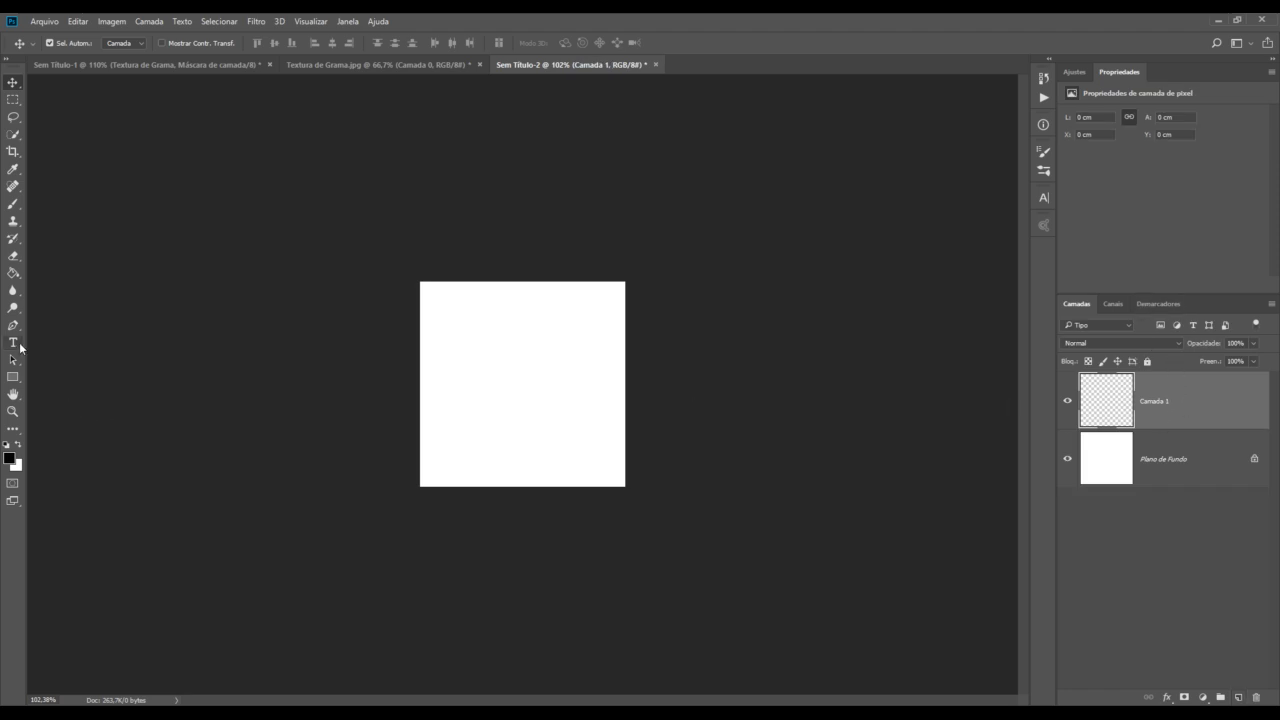
left_click_drag(13, 325, 89, 328)
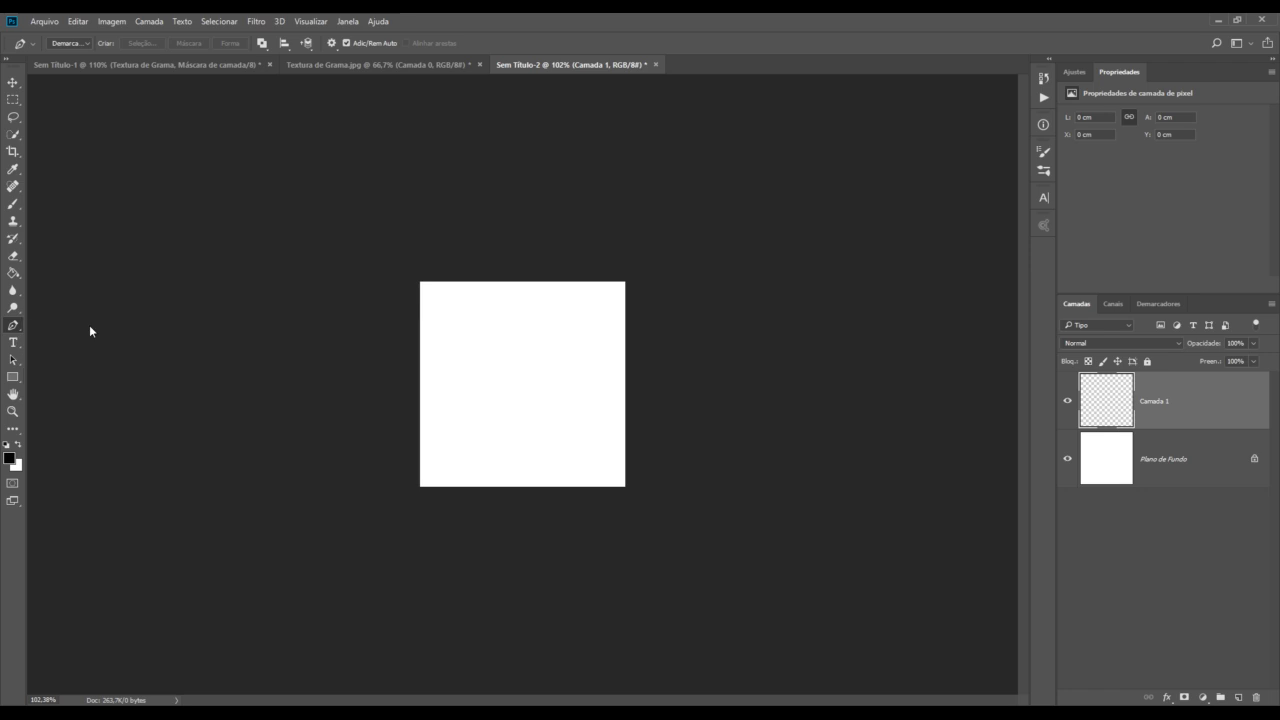
left_click(431, 476)
left_click(615, 294)
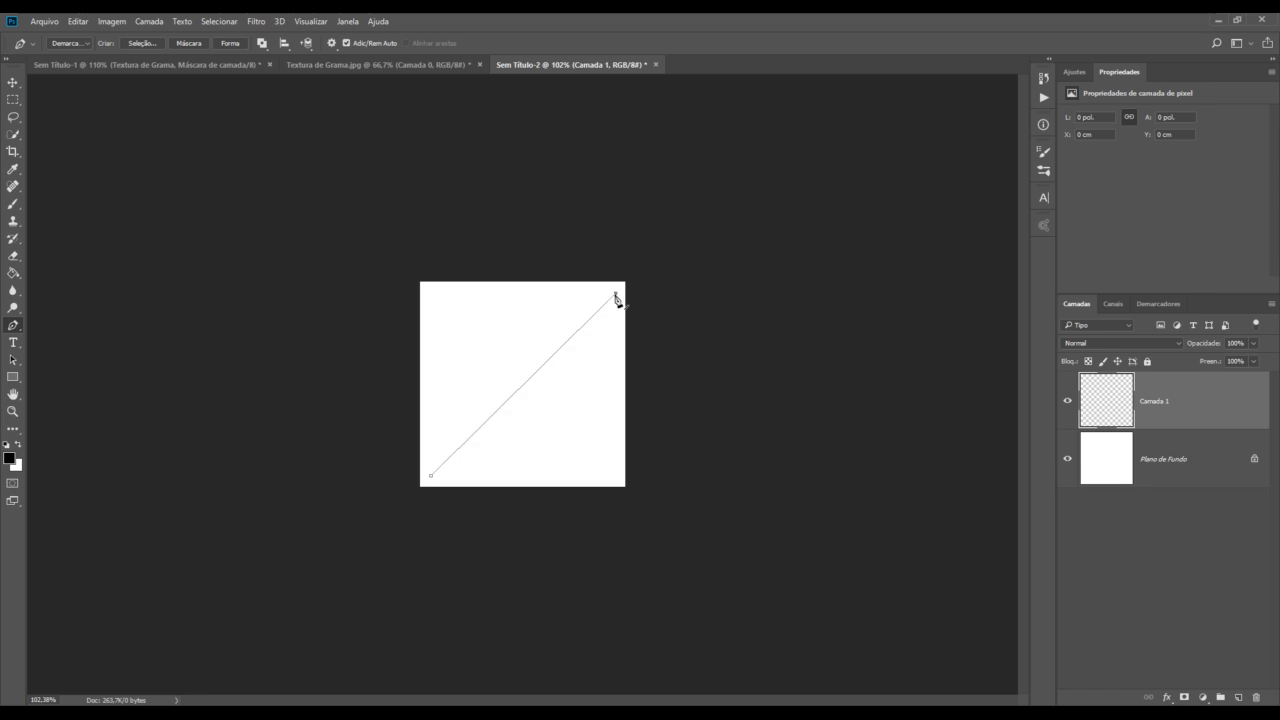
left_click(525, 383)
left_click_drag(525, 383, 551, 406)
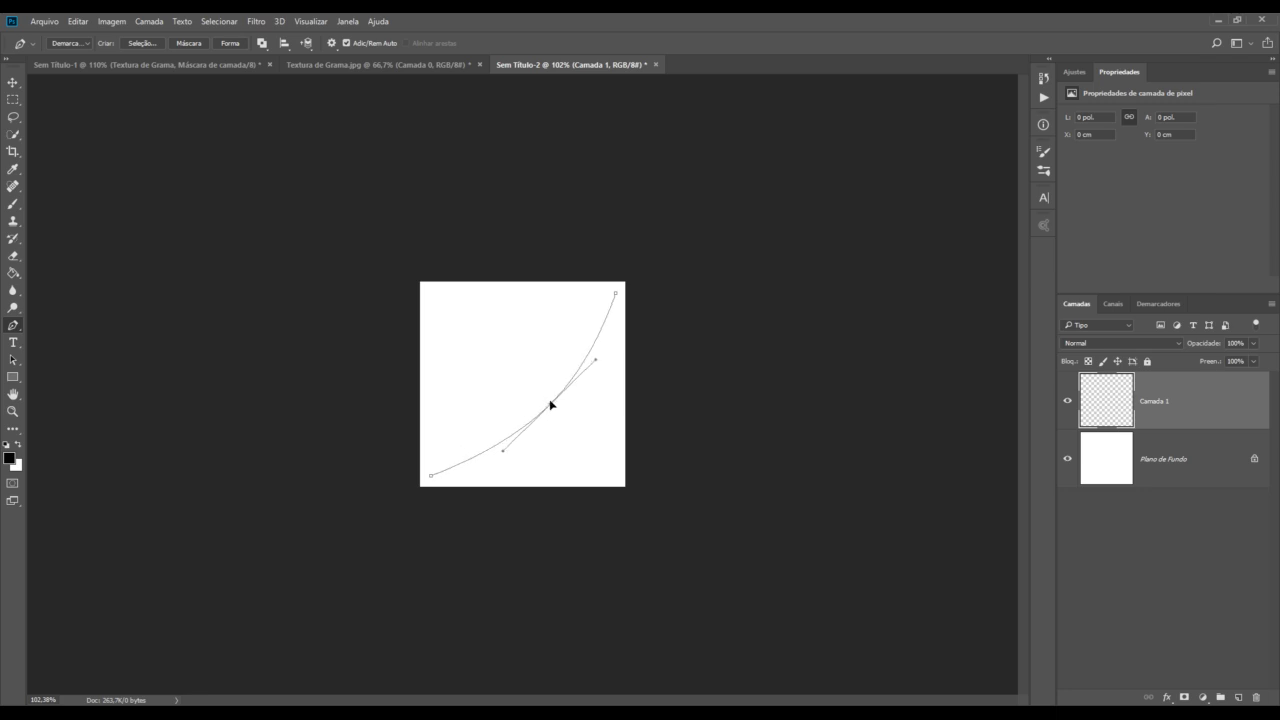
left_click(615, 294)
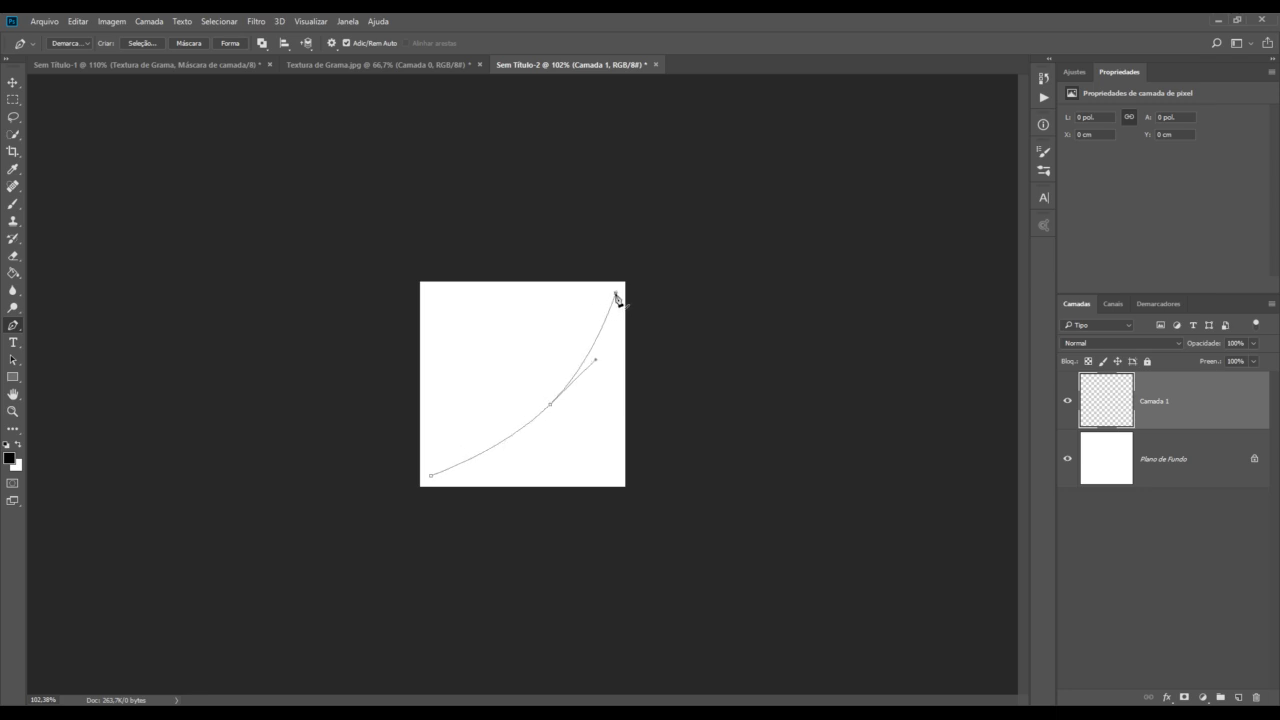
left_click(431, 476)
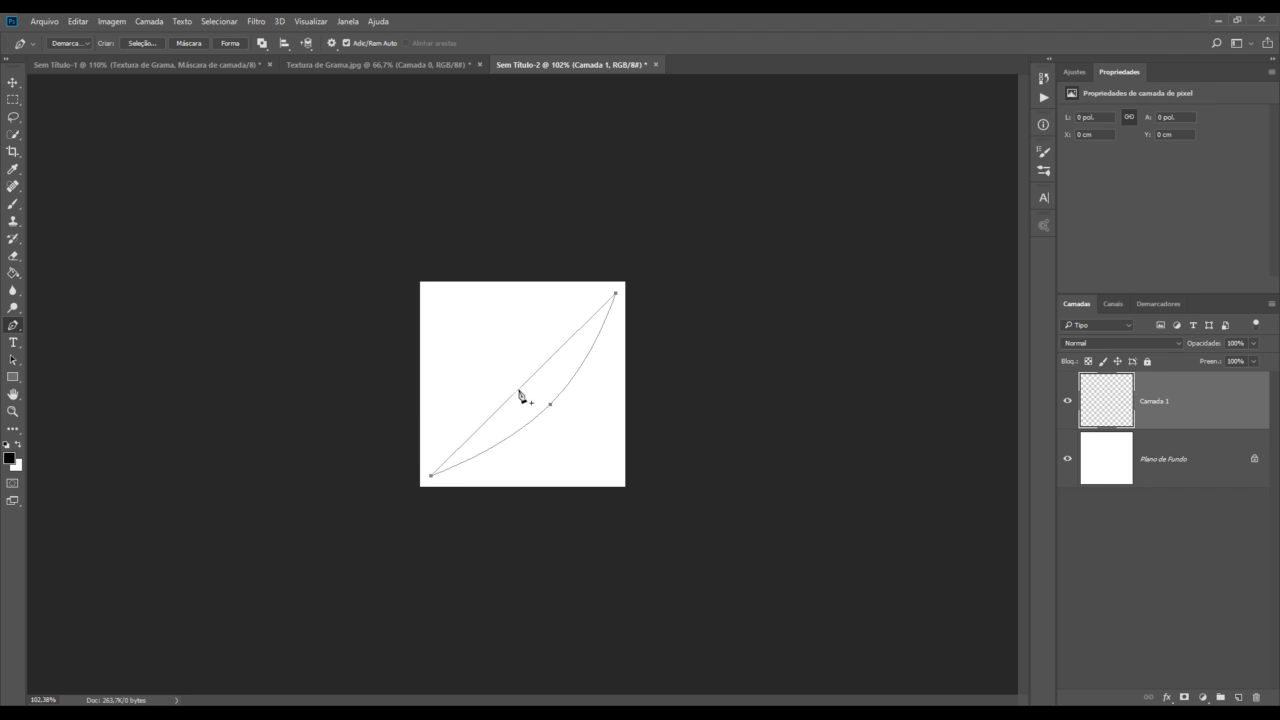
left_click_drag(519, 393, 536, 400)
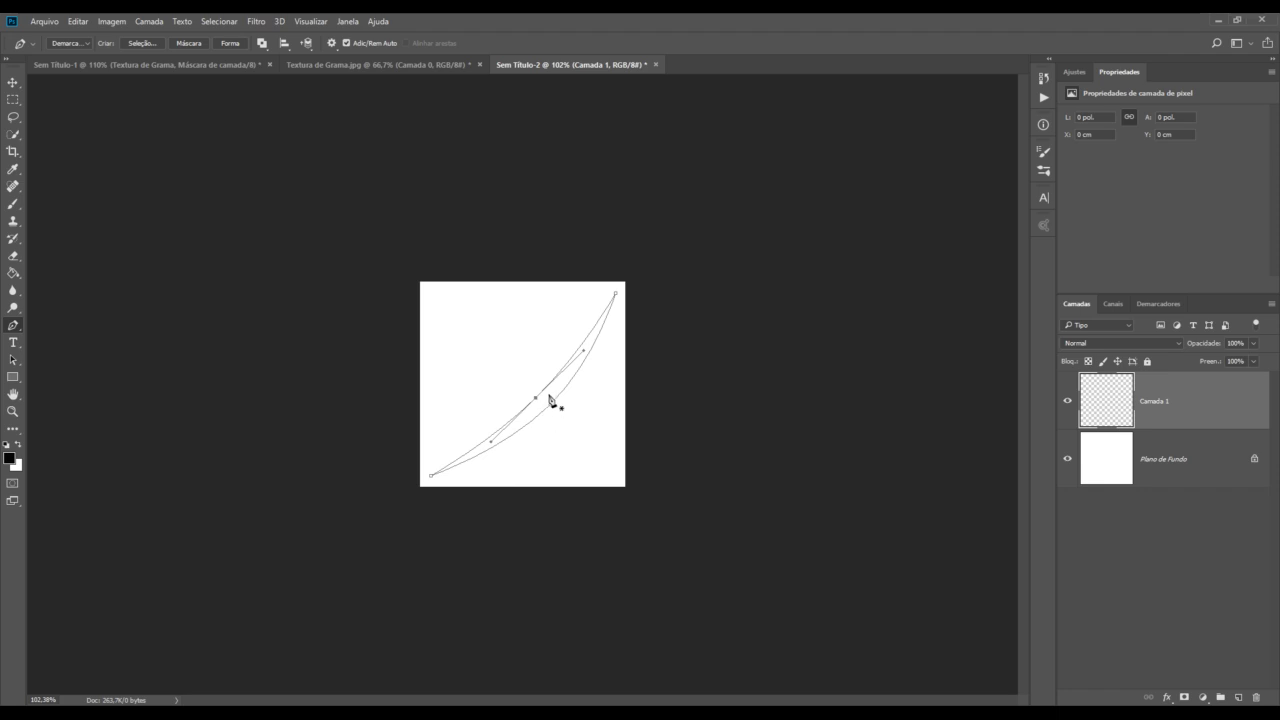
Fill the blade path with the black foreground colour in Normal mode at 100% opacity, and delete the path
right_click(548, 394)
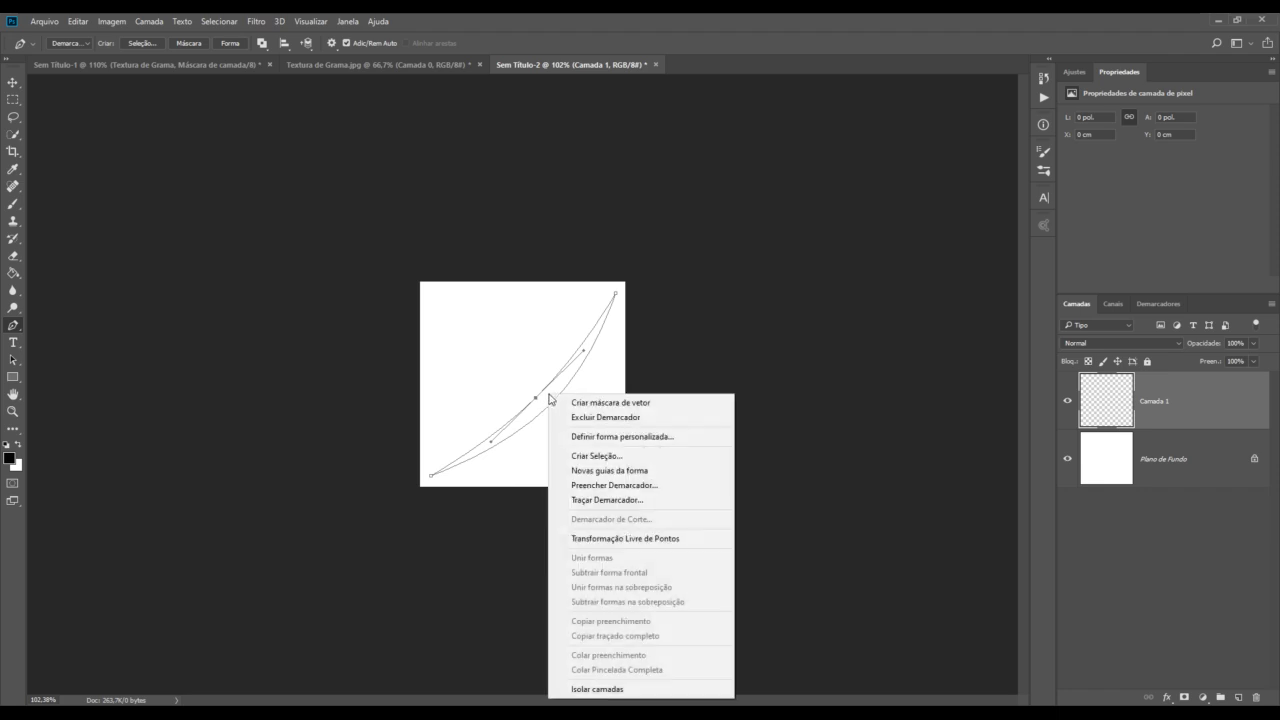
left_click(631, 490)
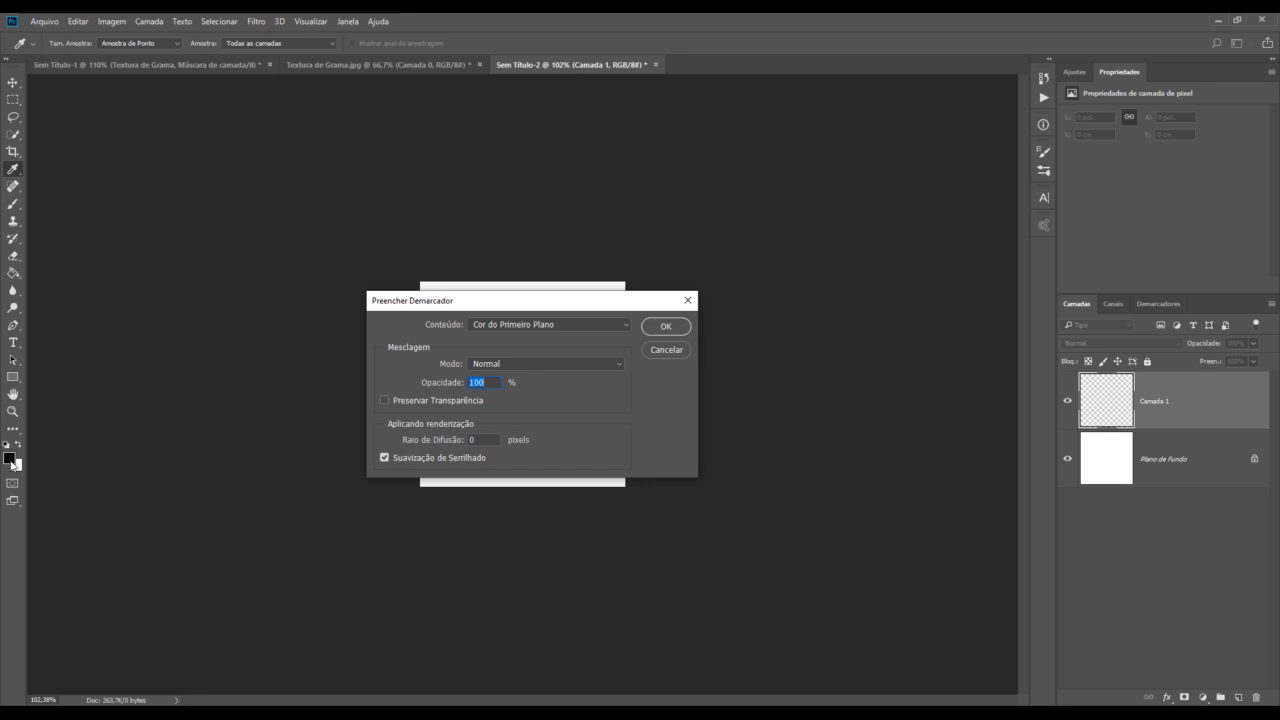
left_click(627, 327)
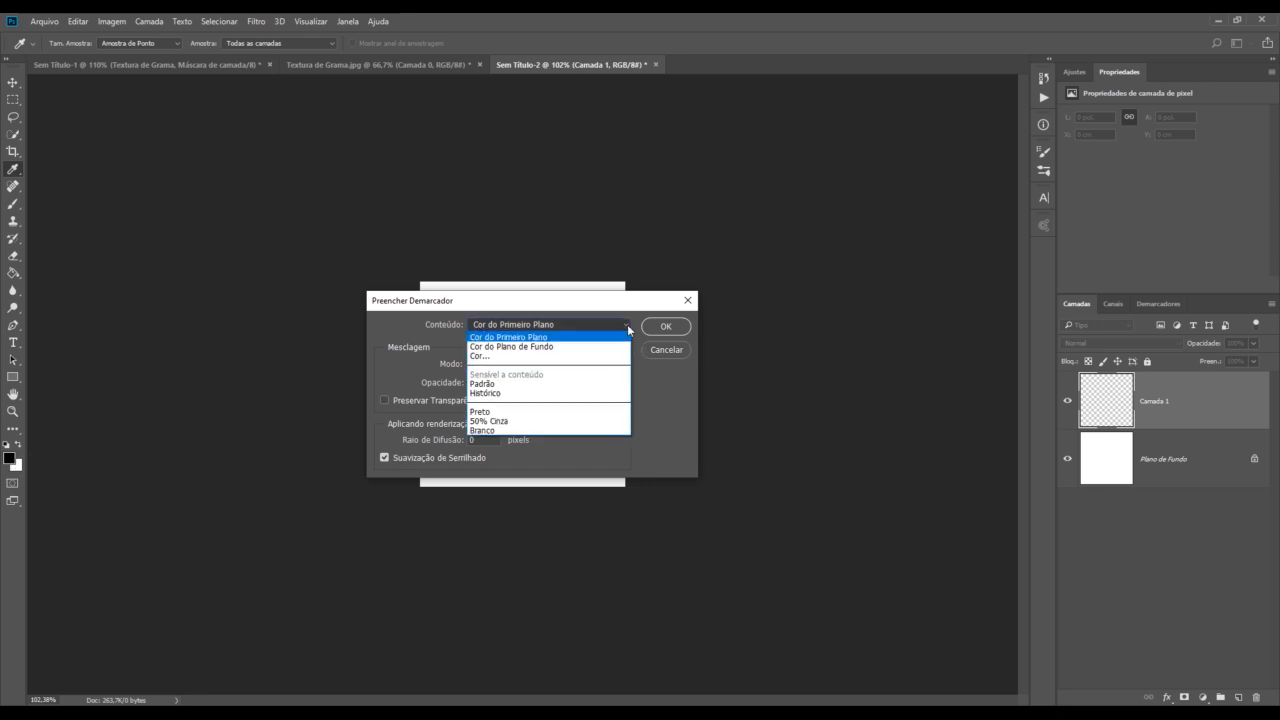
left_click(501, 411)
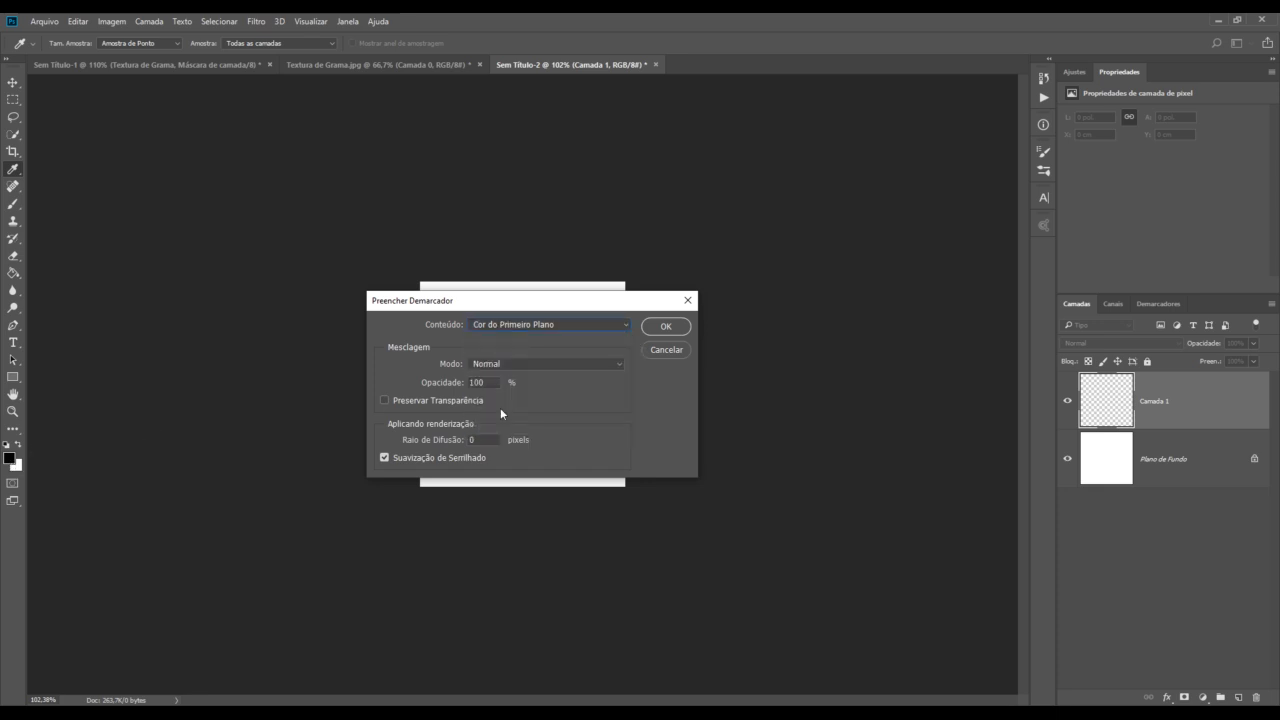
left_click(665, 326)
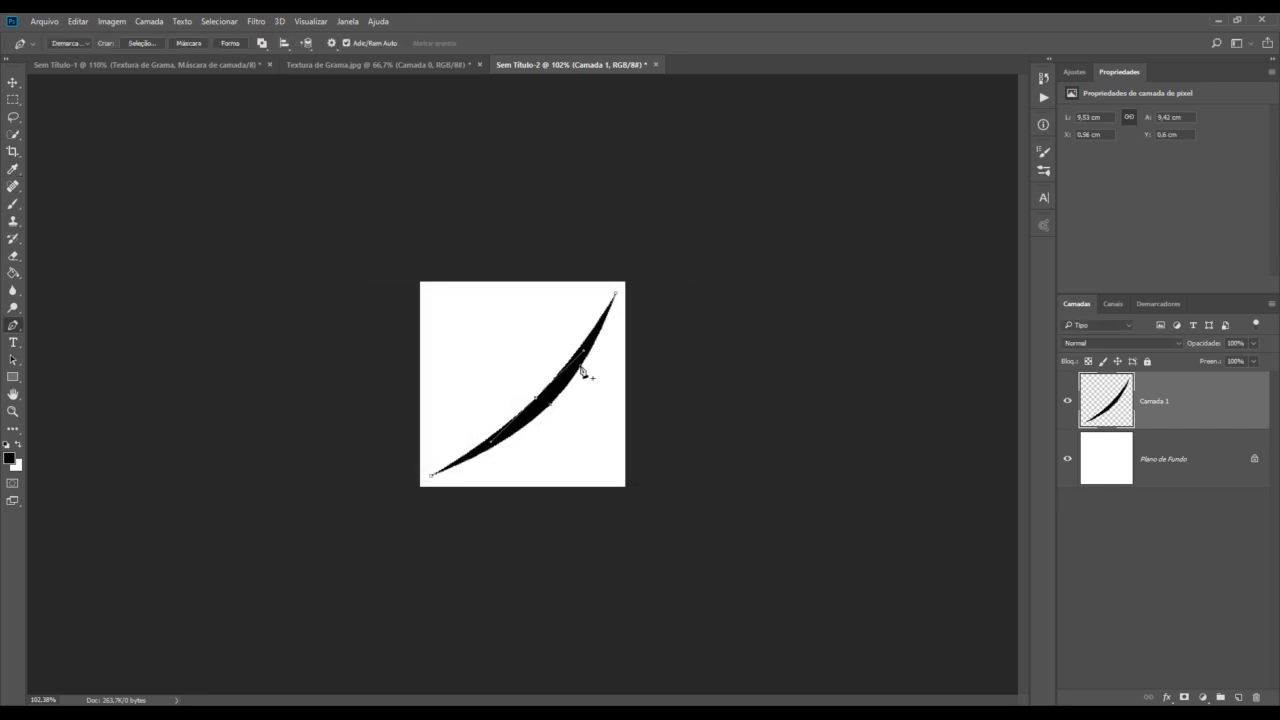
right_click(552, 396)
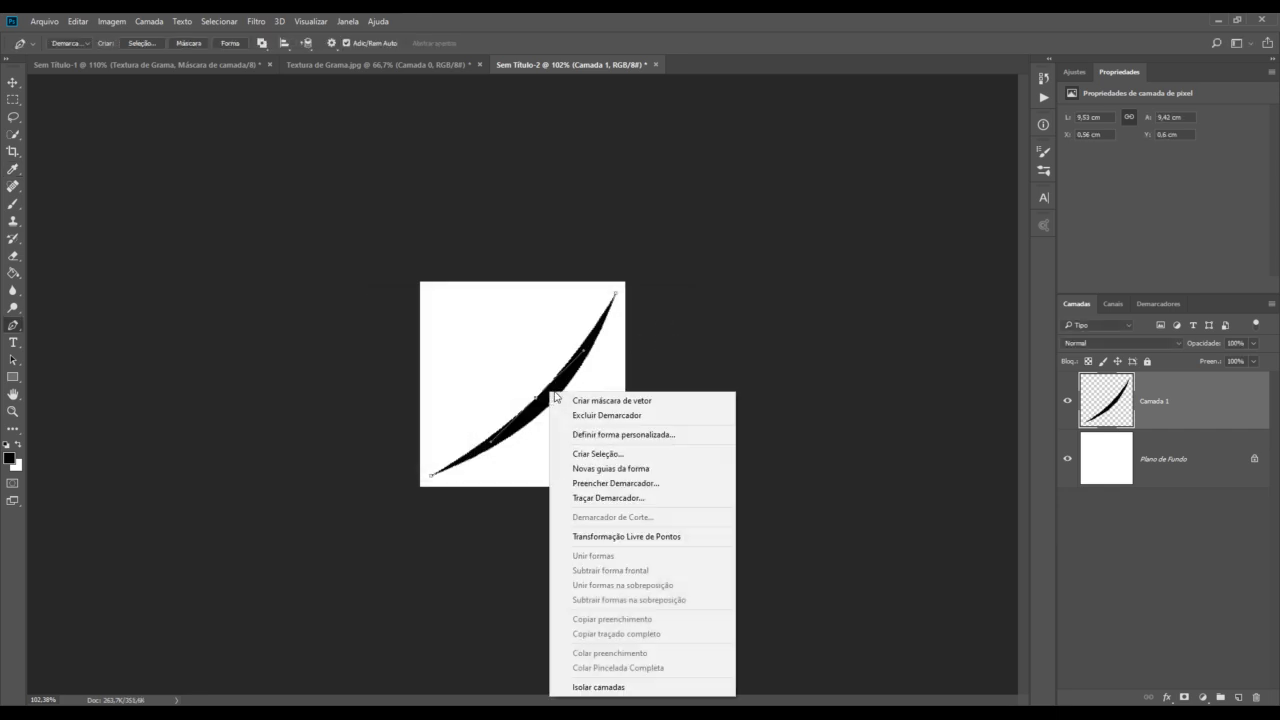
left_click(606, 415)
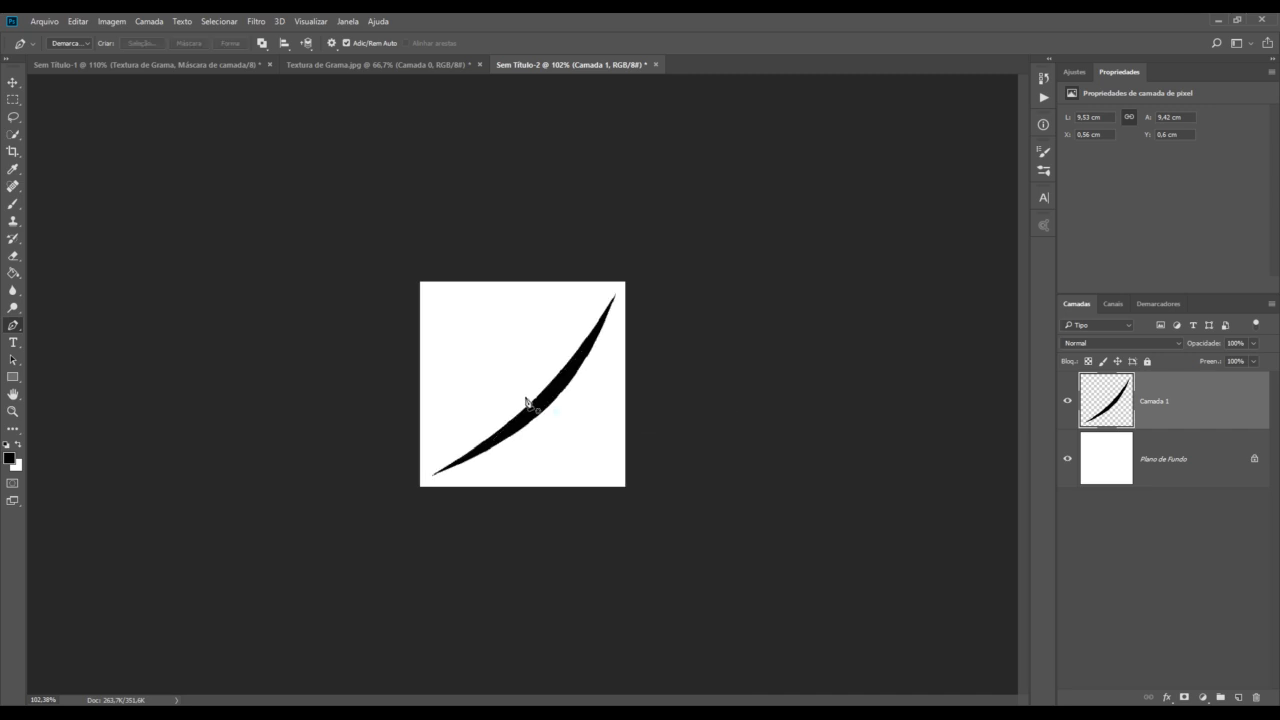
Duplicate the blade layer in place, rotate the copy about 90°, and position it to cross the original blade in an X
left_click(13, 84)
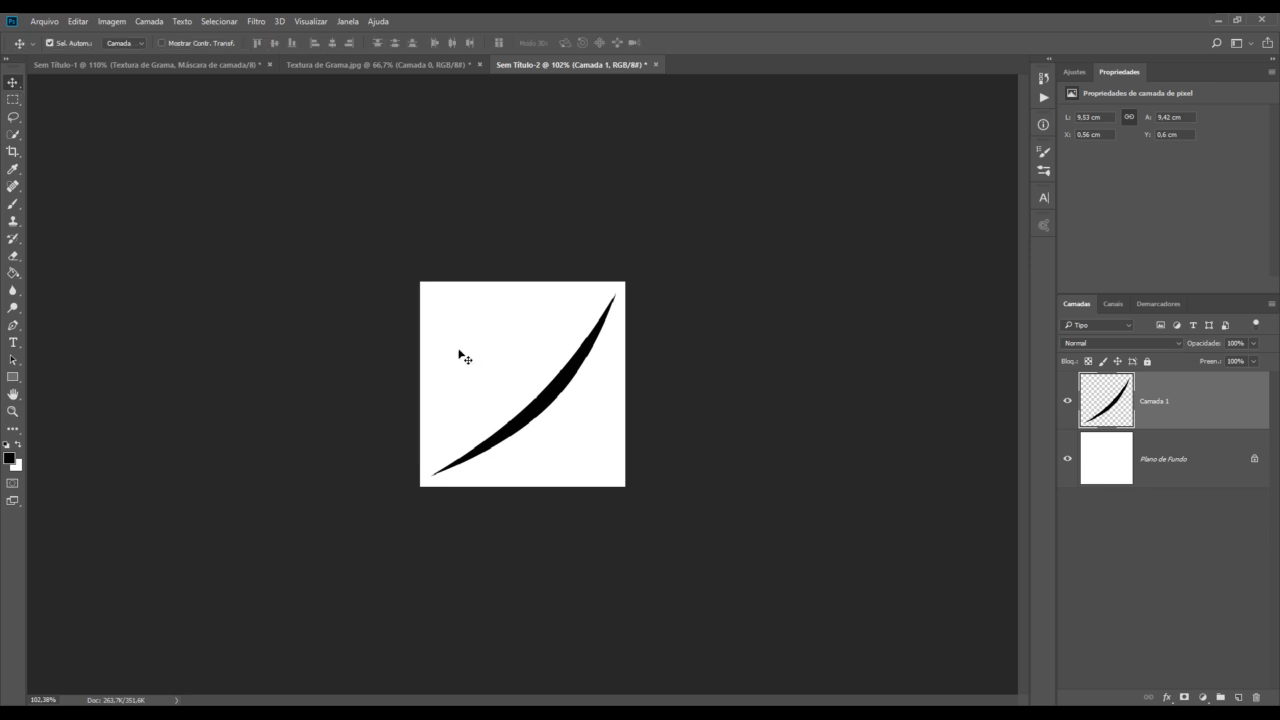
key("ctrl")
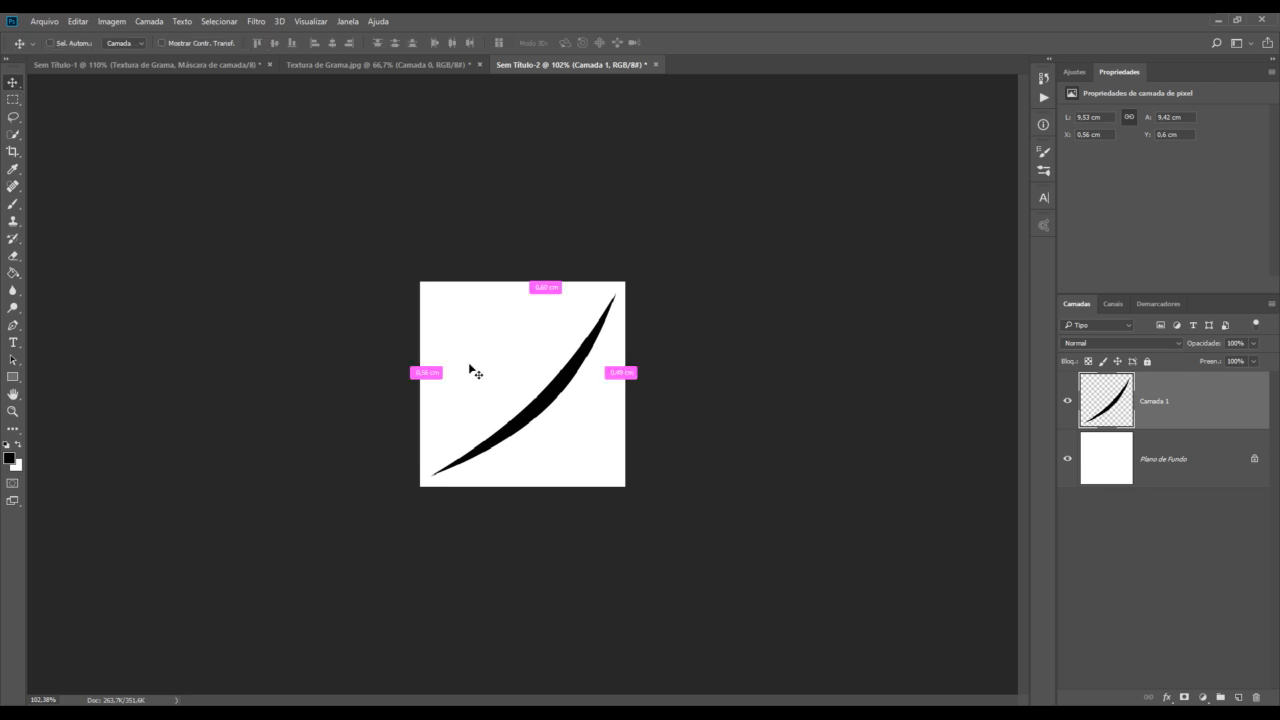
left_click(466, 361, "alt")
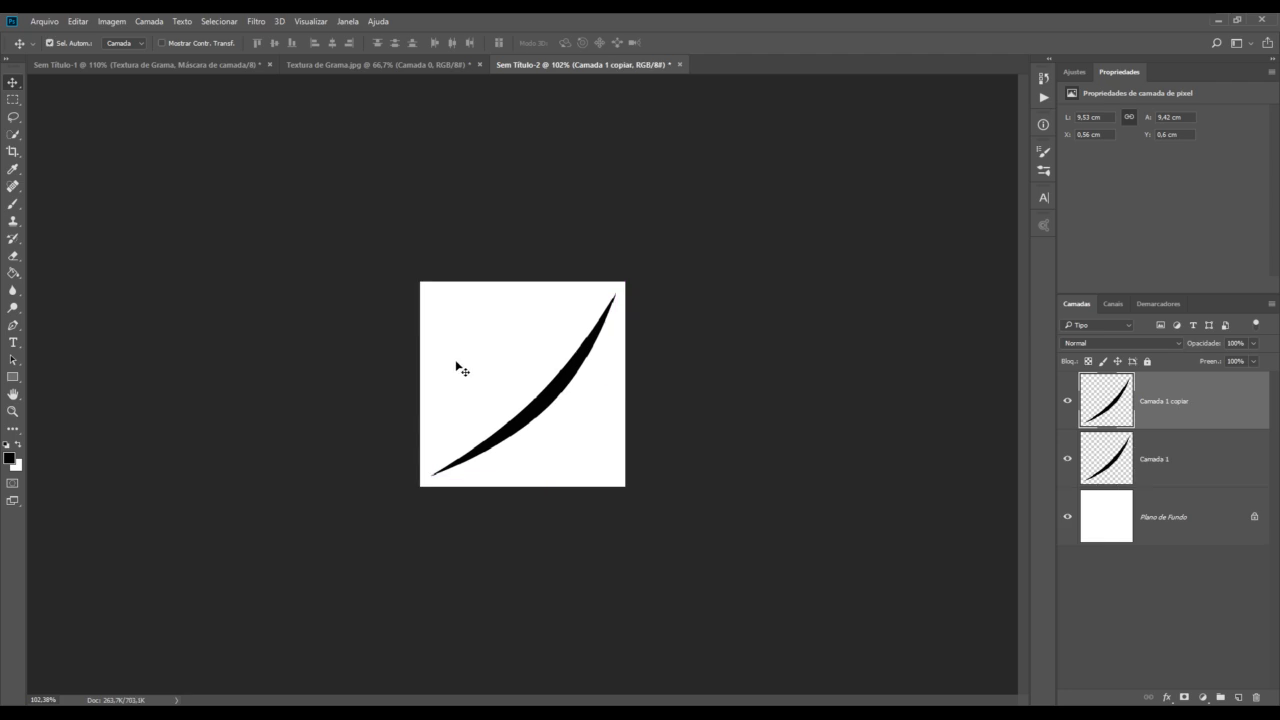
left_click_drag(533, 410, 516, 384)
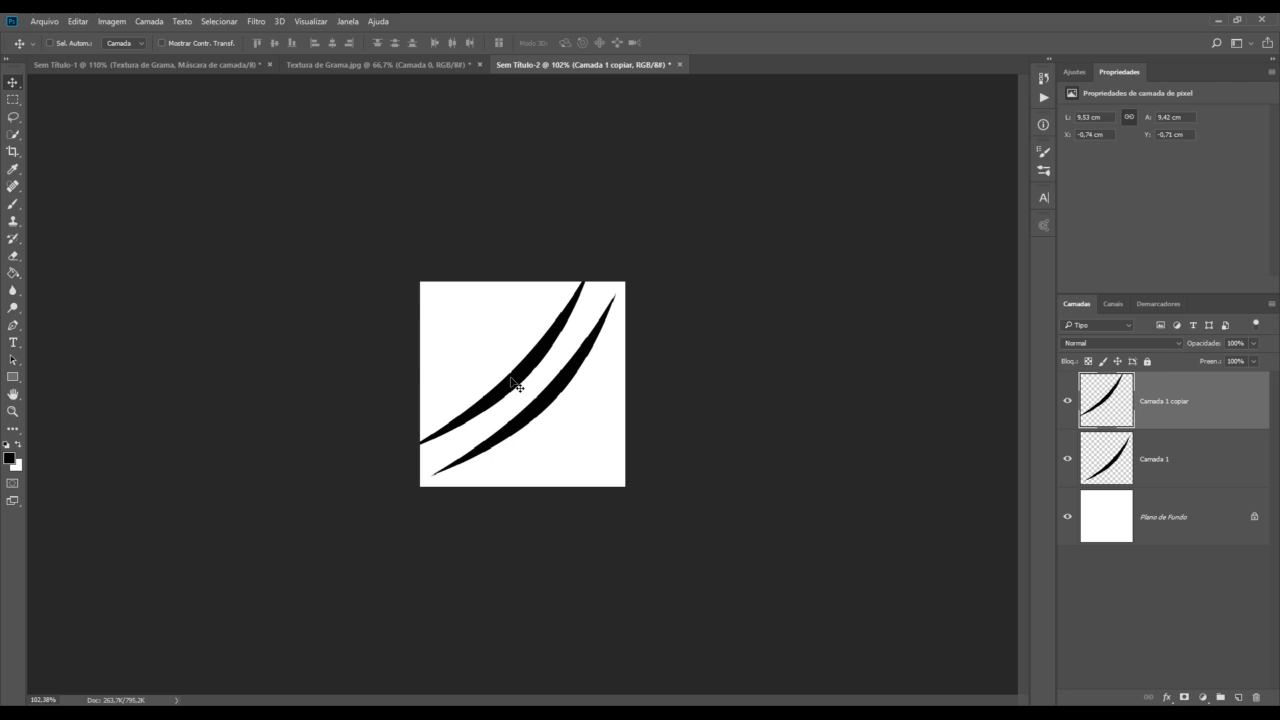
key("ctrl+t")
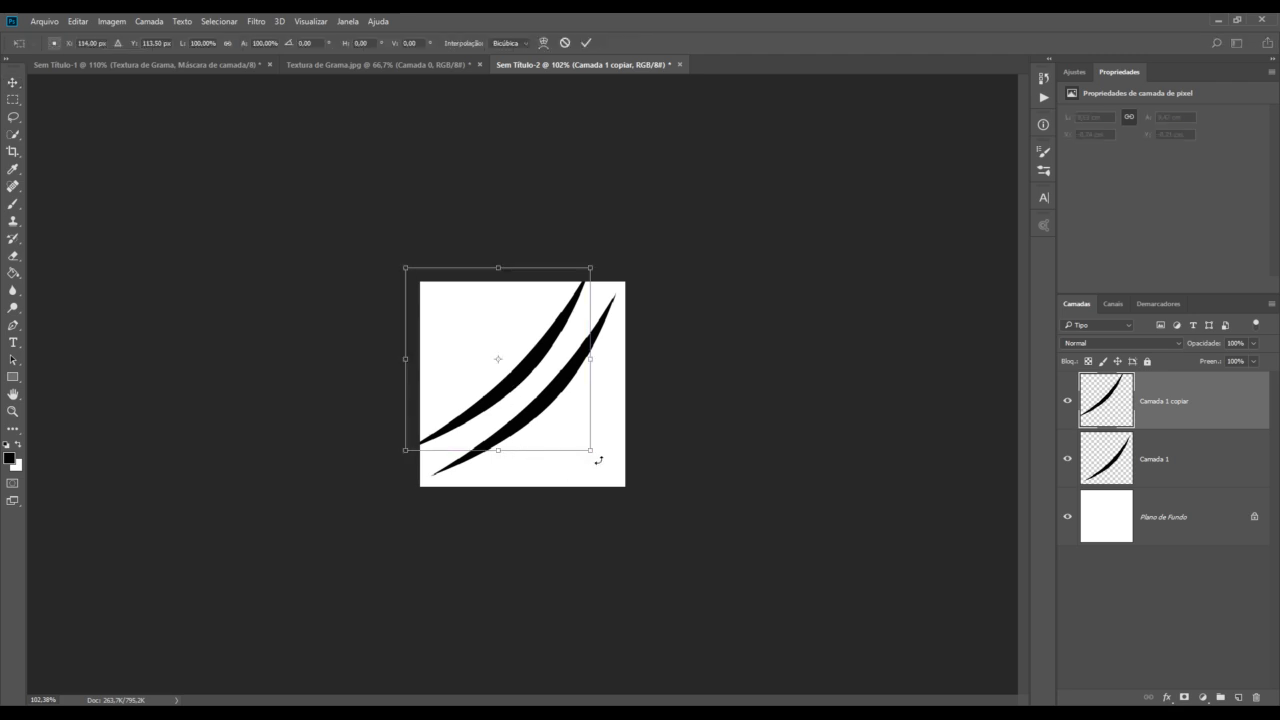
mouse_move(598, 460)
left_mouse_down()
mouse_move(628, 428)
mouse_move(542, 308)
mouse_move(491, 352)
mouse_move(503, 360)
mouse_move(470, 328)
mouse_move(442, 365)
mouse_move(431, 391)
mouse_move(485, 410)
left_mouse_up()
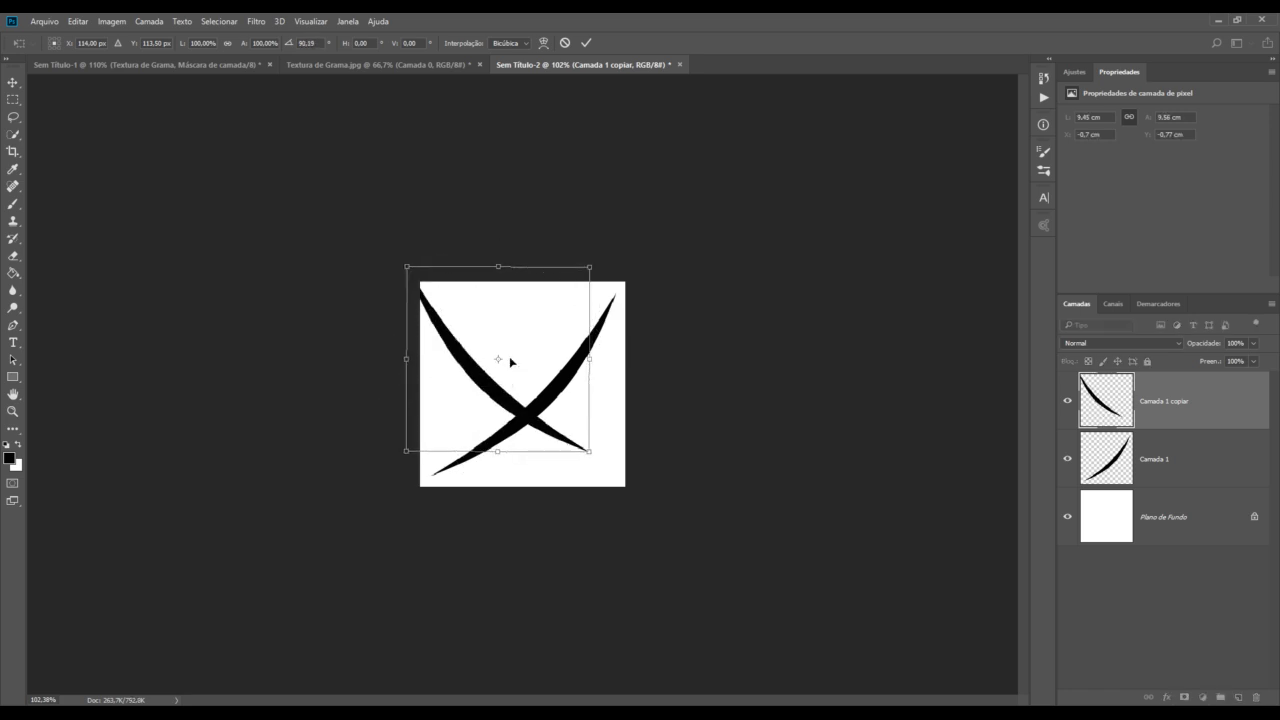
left_click_drag(523, 352, 543, 369)
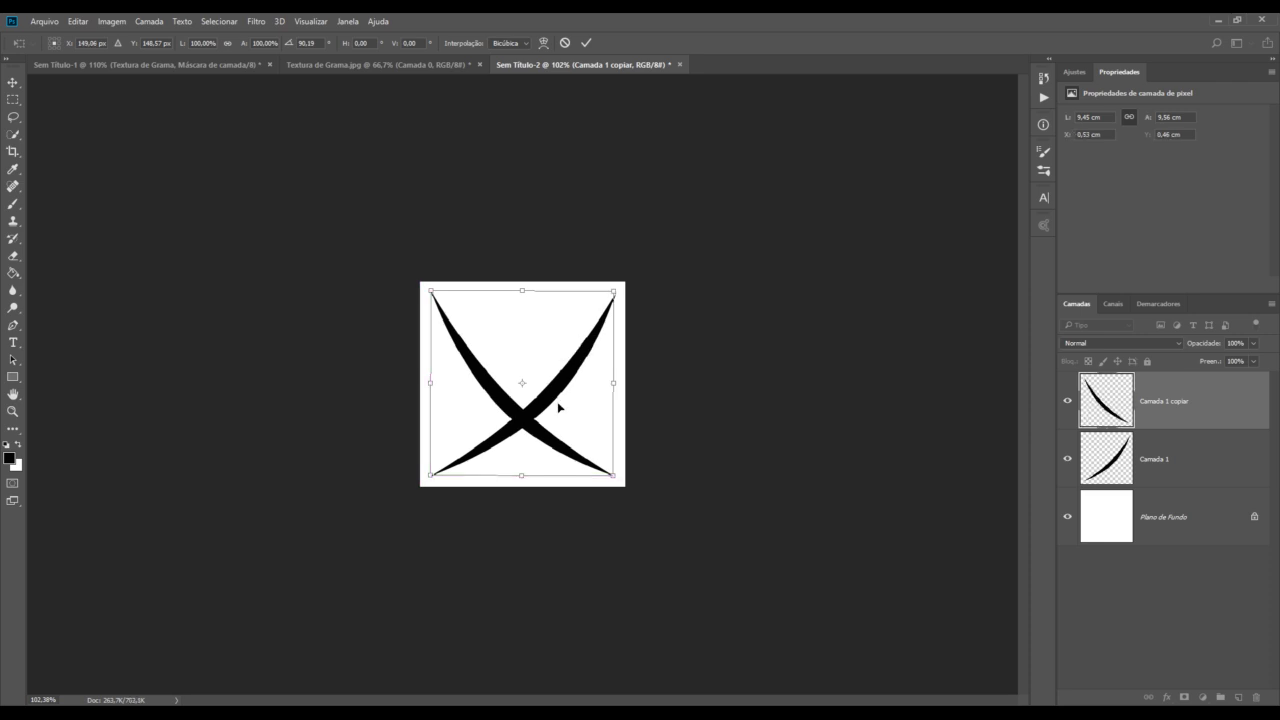
key("Return")
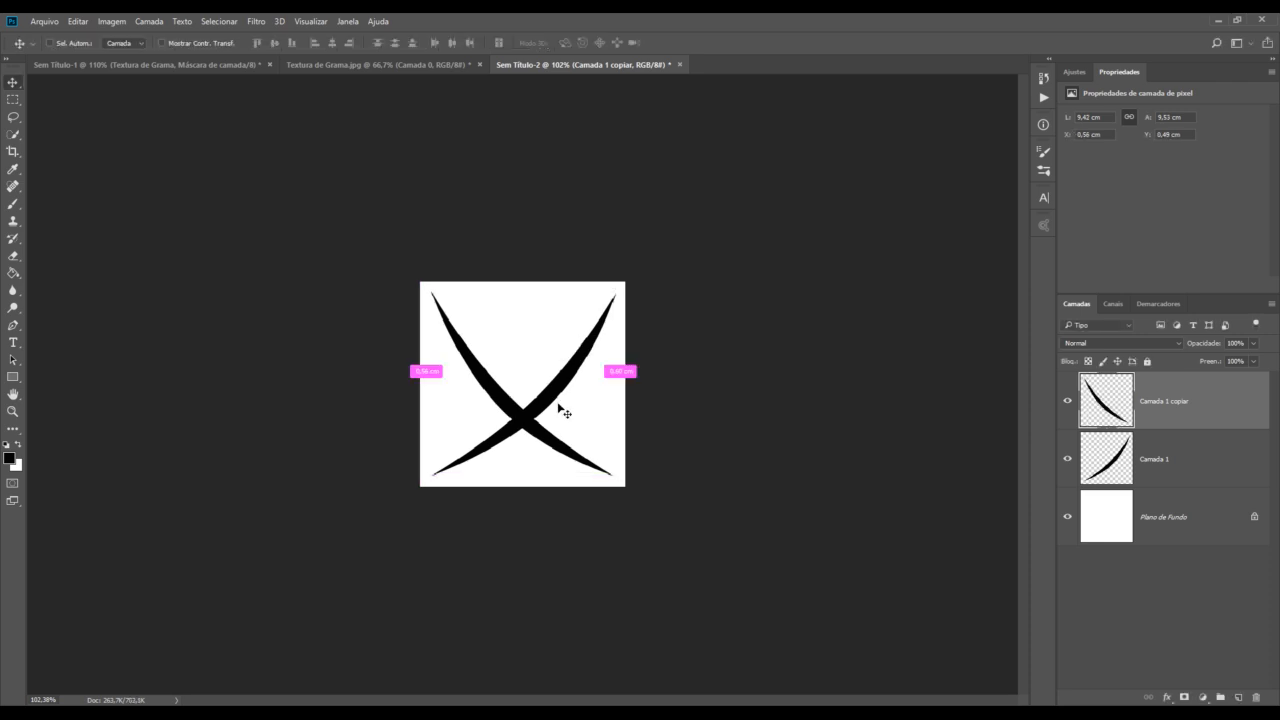
Duplicate the rotated blade, turn the copy about 134°, scale it to about 74%, and place it as an arch across the upper part of the X
key("ctrl+j")
left_click_drag(511, 406, 514, 366)
key("ctrl+t")
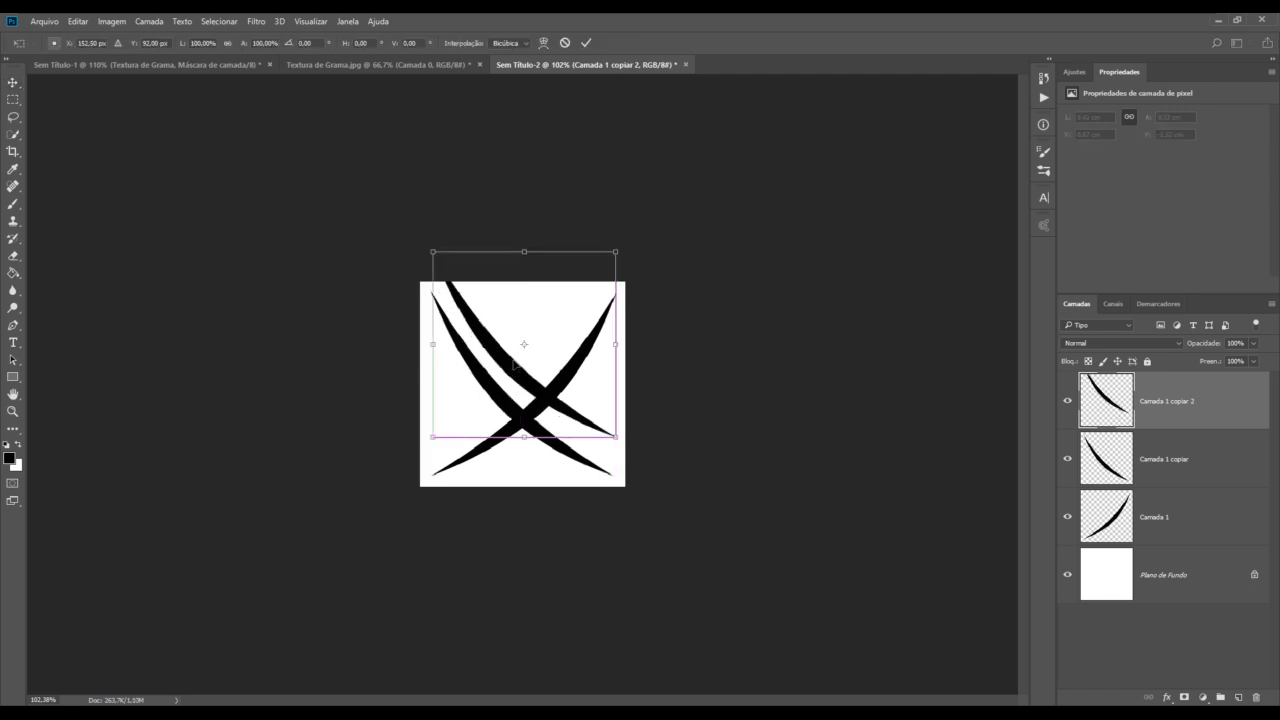
mouse_move(618, 449)
left_mouse_down()
mouse_move(505, 440)
mouse_move(414, 364)
mouse_move(414, 330)
left_mouse_up()
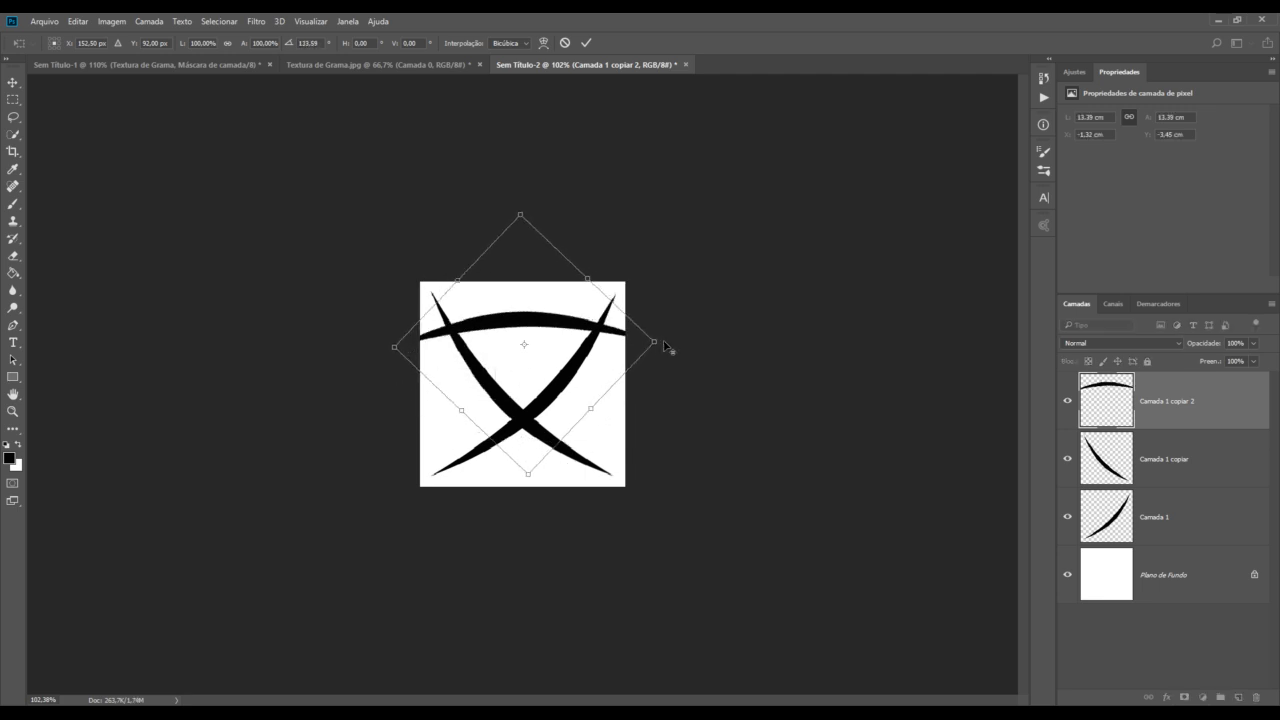
left_click_drag(654, 341, 621, 342)
left_click_drag(541, 332, 541, 326)
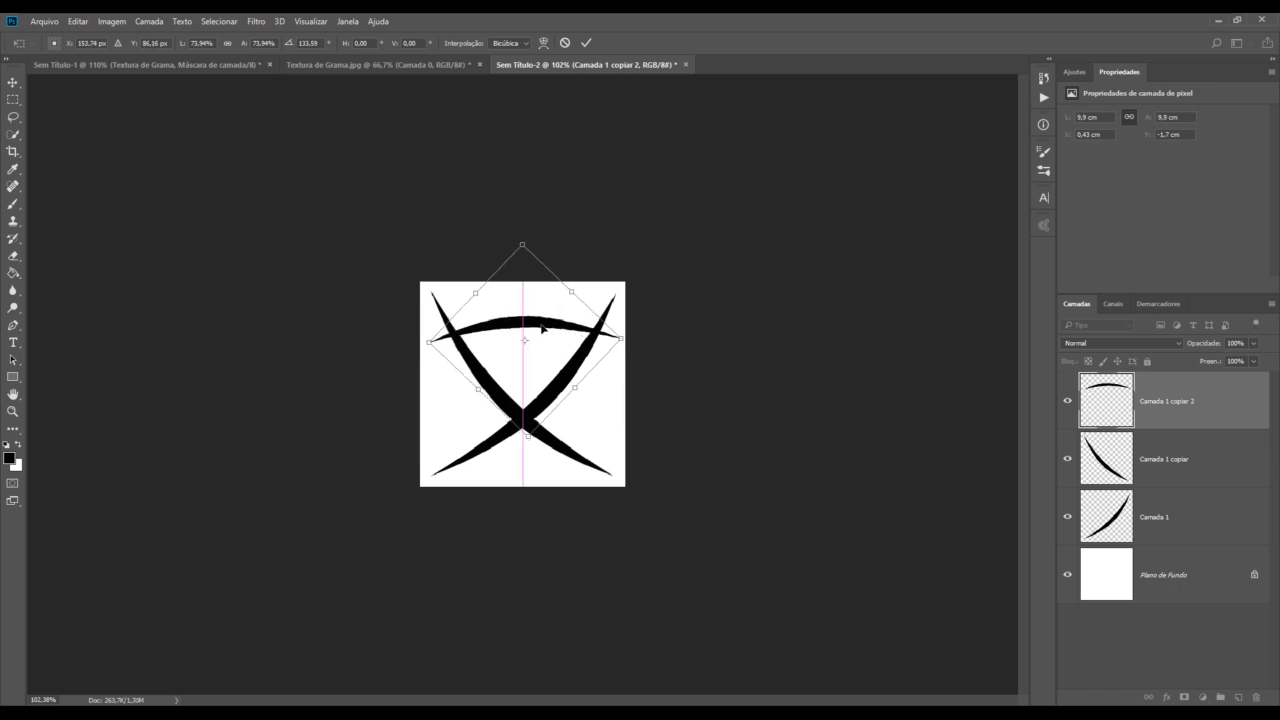
key("Return")
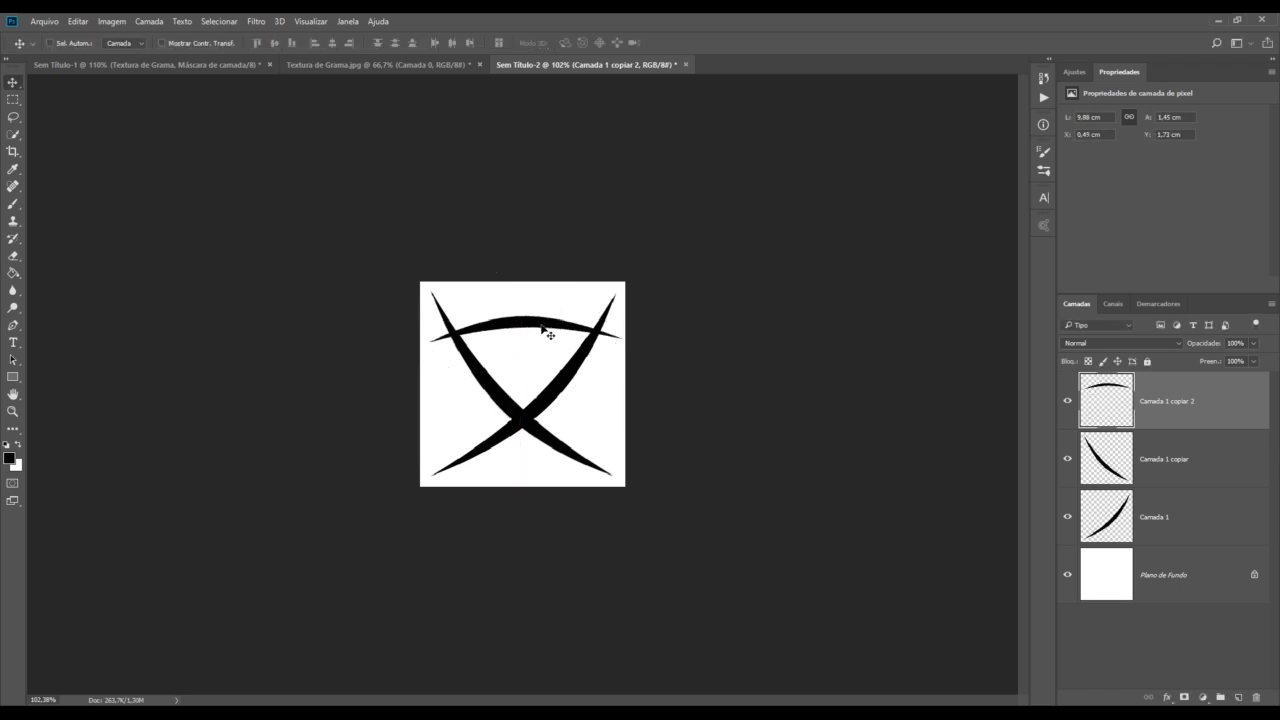
Duplicate the arched blade, move the copy to the lower part of the X, and rotate it about 177° so it curves upward
key("ctrl+j")
left_click_drag(528, 331, 529, 443)
key("ctrl+t")
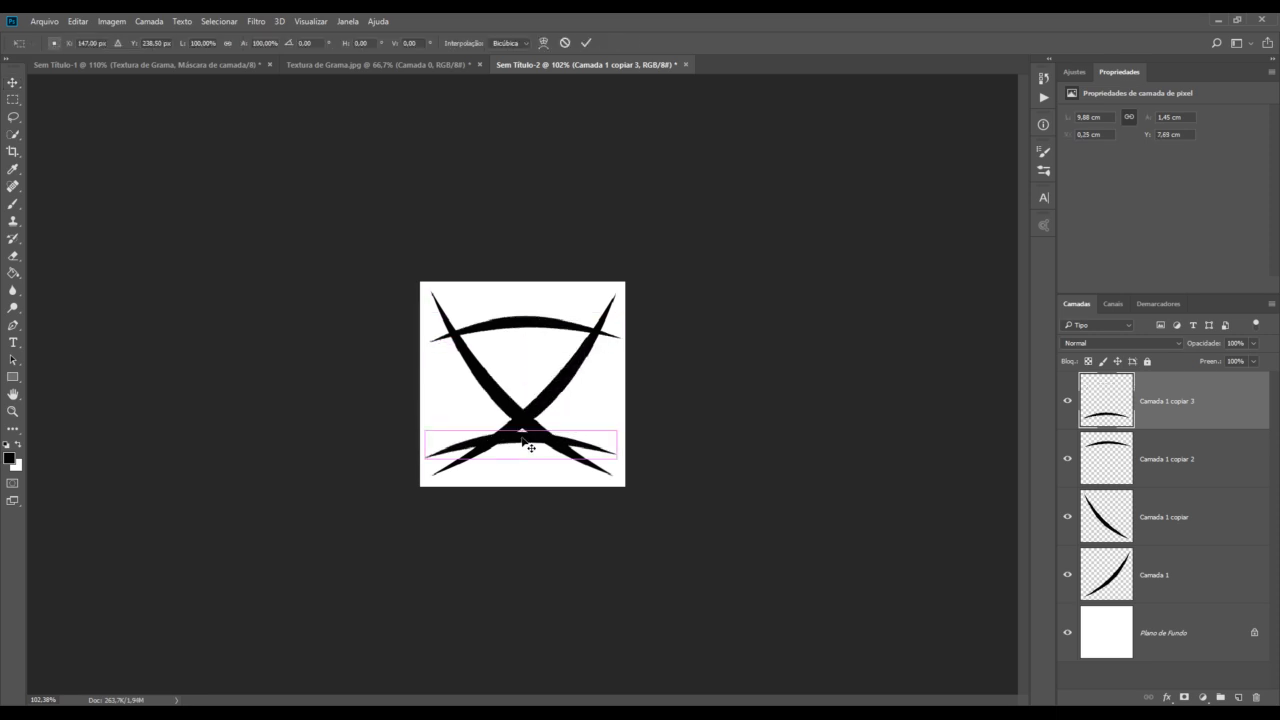
left_click_drag(623, 463, 446, 440)
left_click_drag(532, 453, 533, 446)
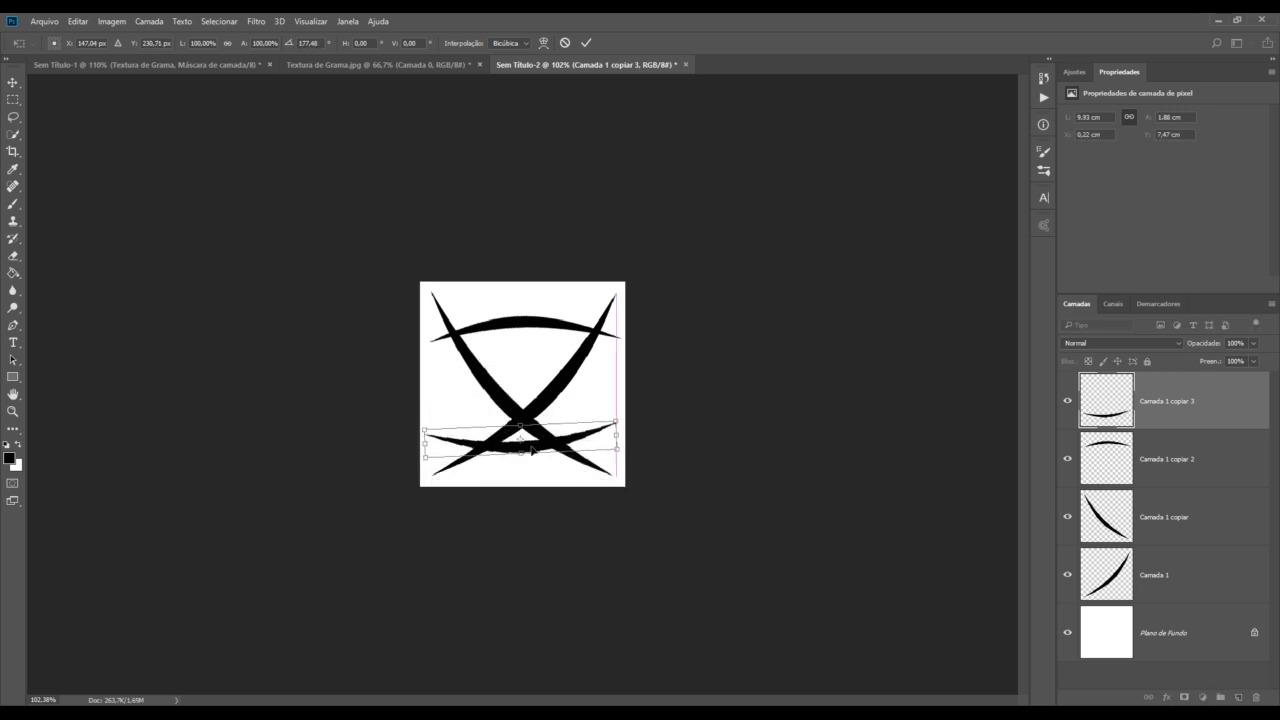
key("Return")
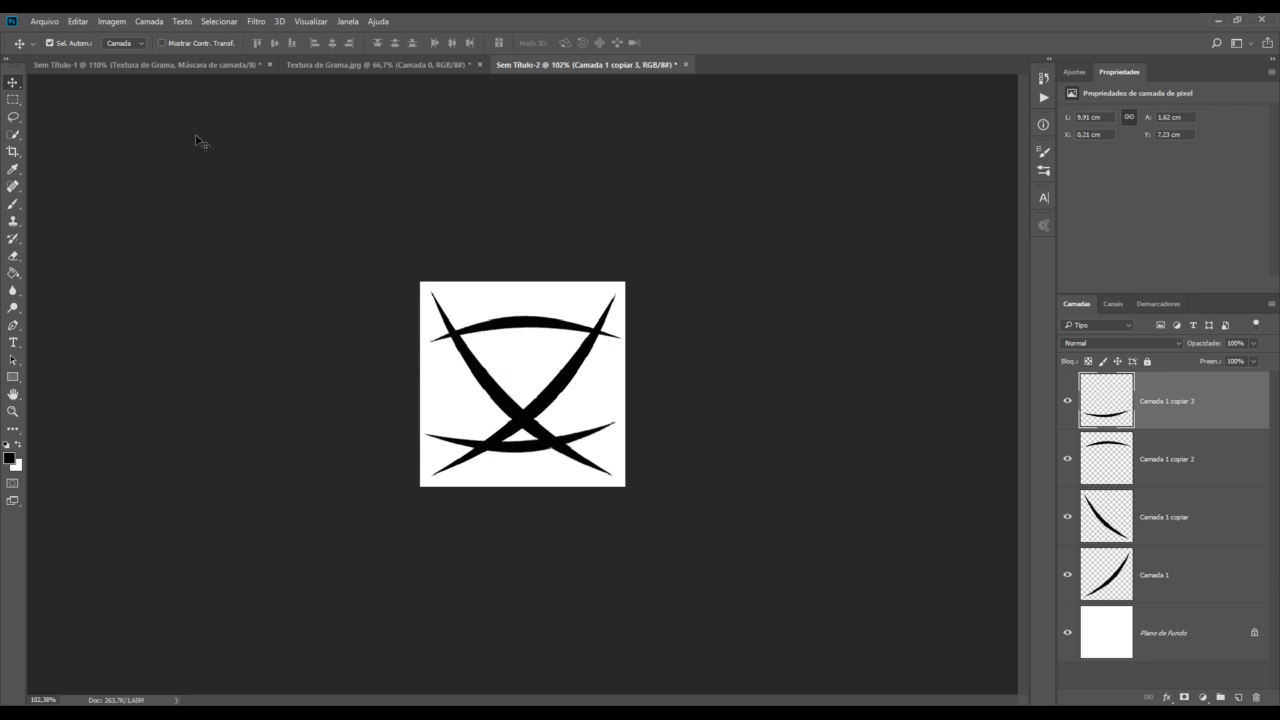
Define the crossed-blade artwork as a brush preset named Pincel de Grama
left_click(78, 21)
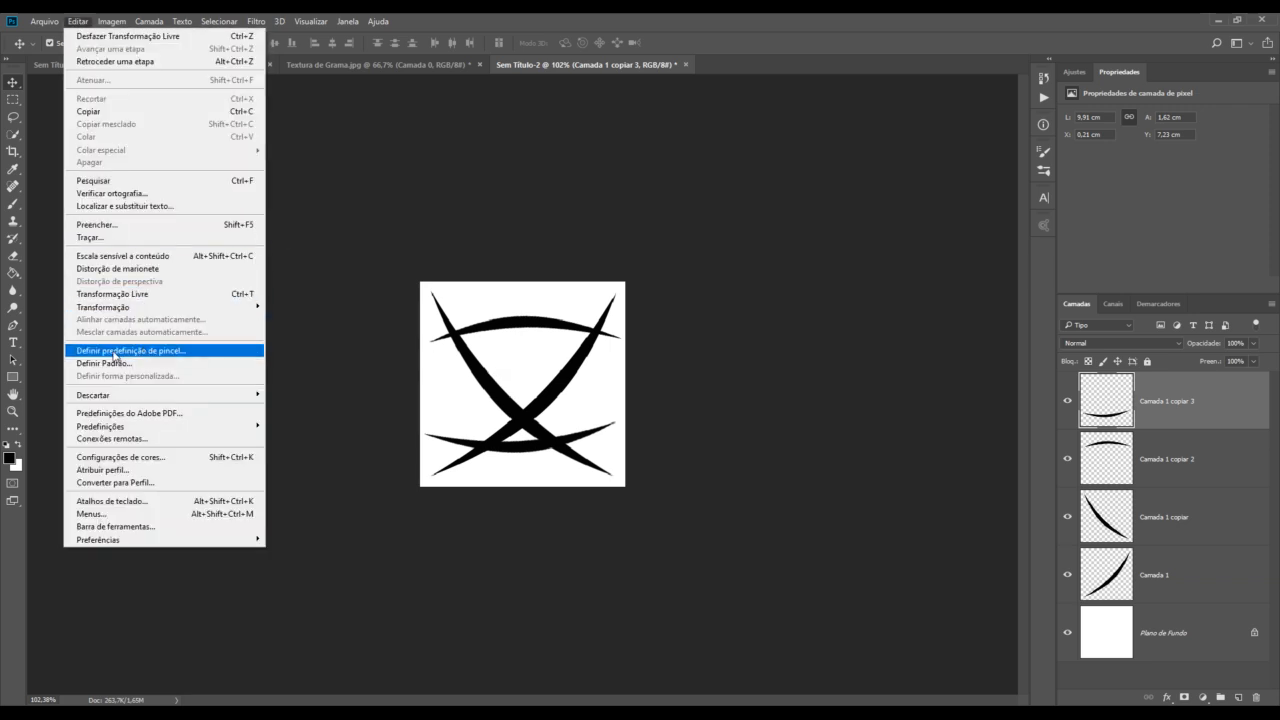
left_click(197, 356)
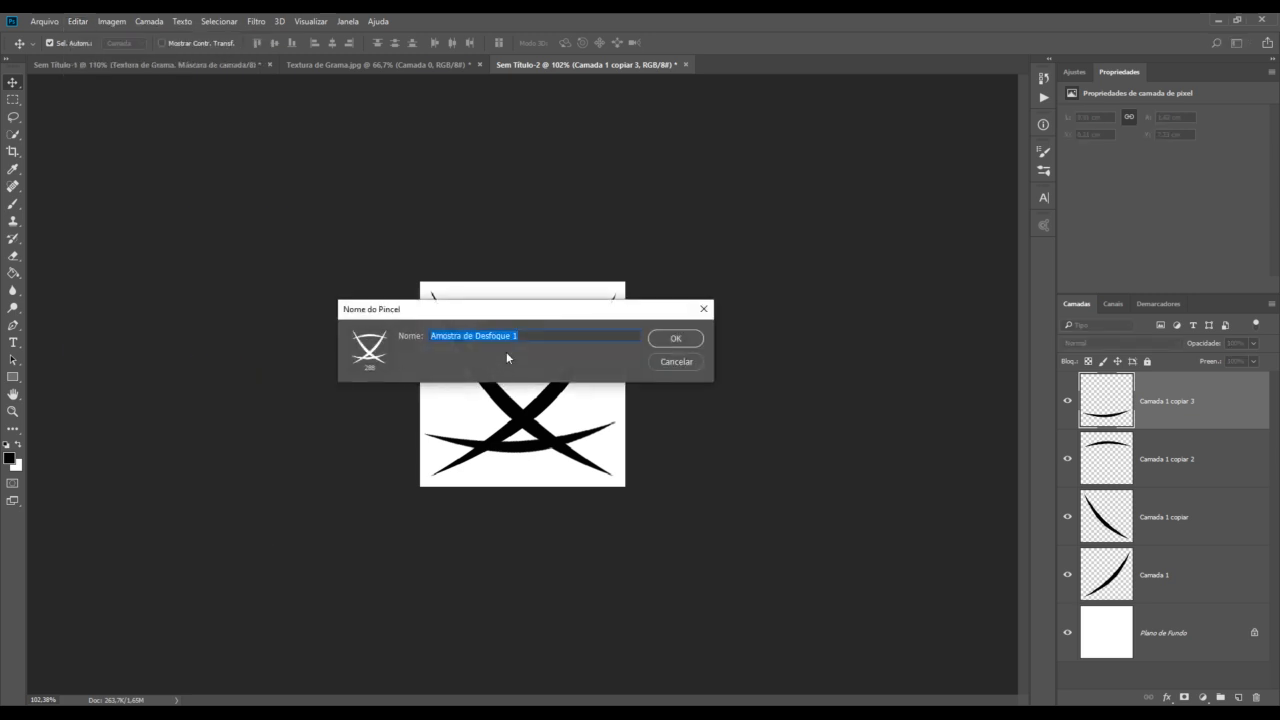
type("Pincel de Gr")
left_click(666, 342)
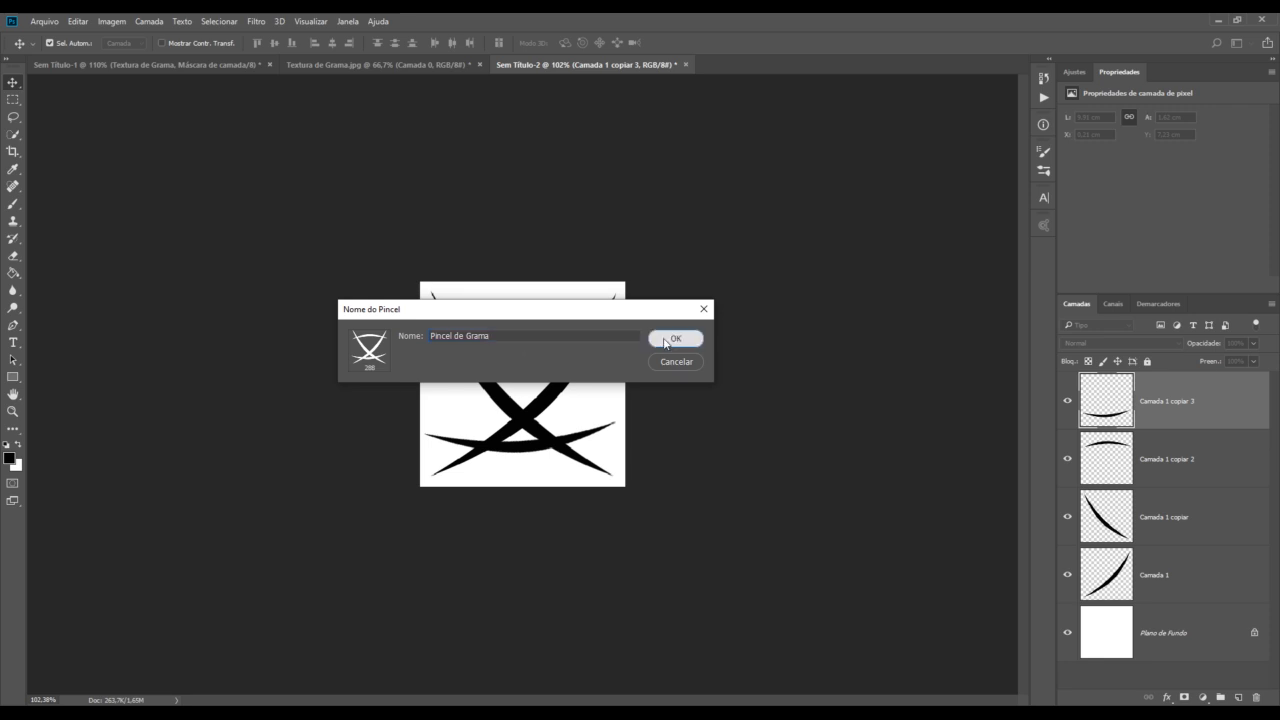
Activate the Brush tool with the Pincel de Grama tip and set its size to 42 px
key("b")
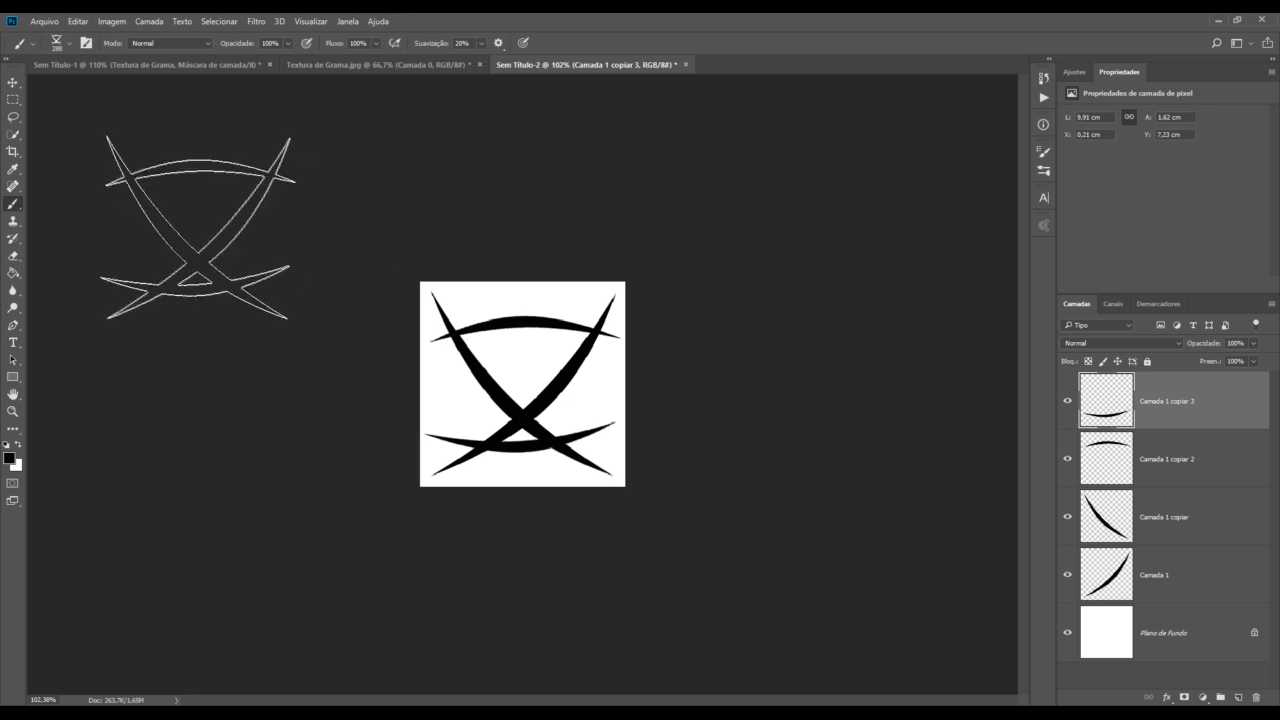
left_click(71, 46)
left_click_drag(145, 90, 93, 90)
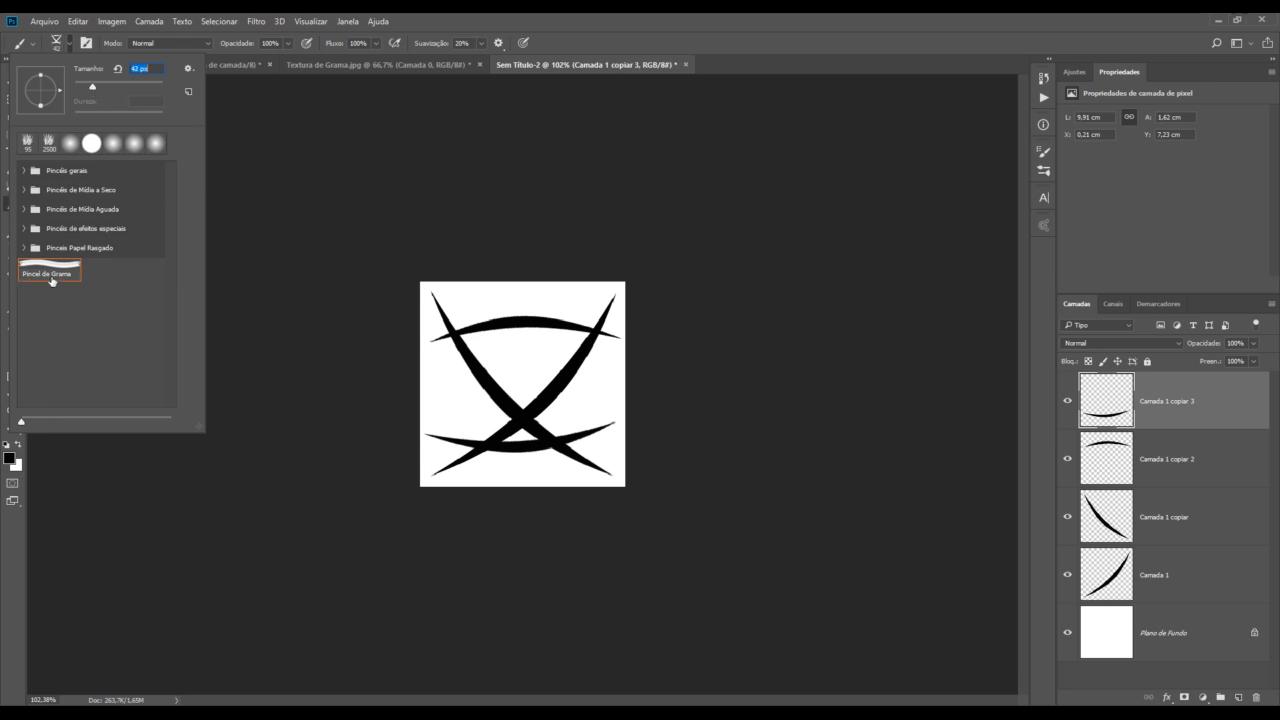
left_click(729, 73)
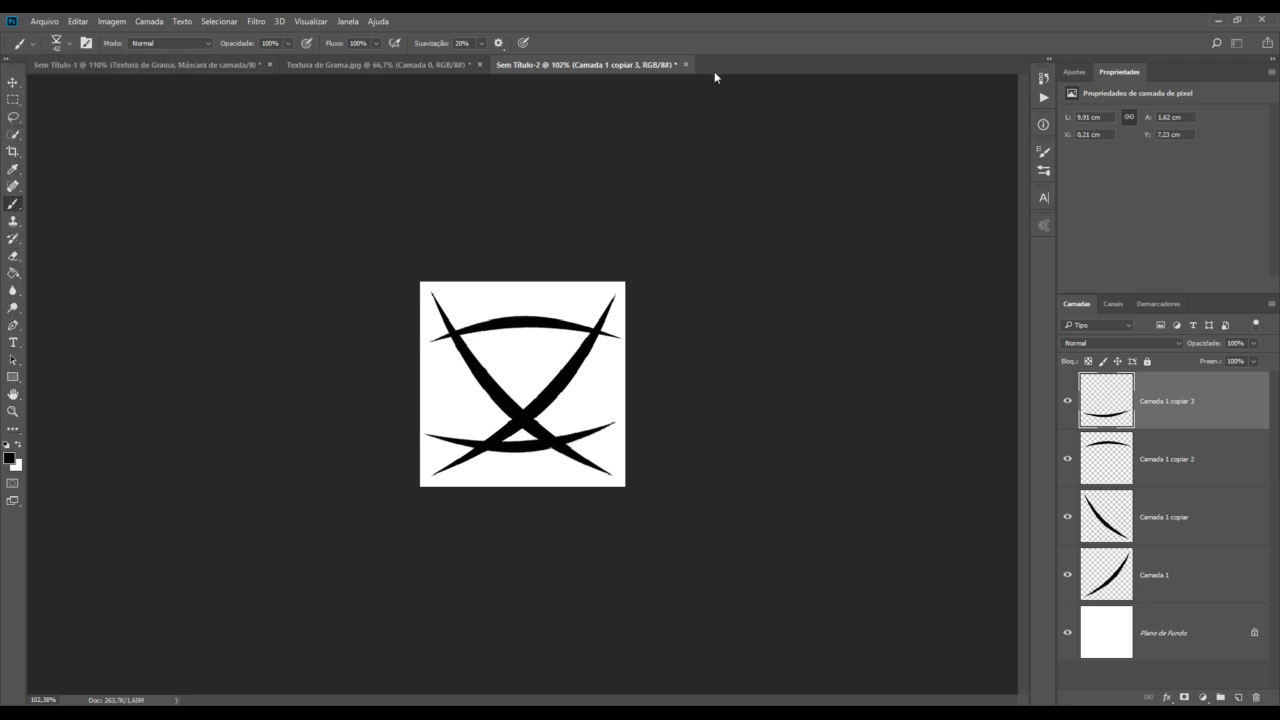
Switch to the Sem Título-1 document and set the grass brush tip's spacing to 1% in the brush settings
left_click(146, 66)
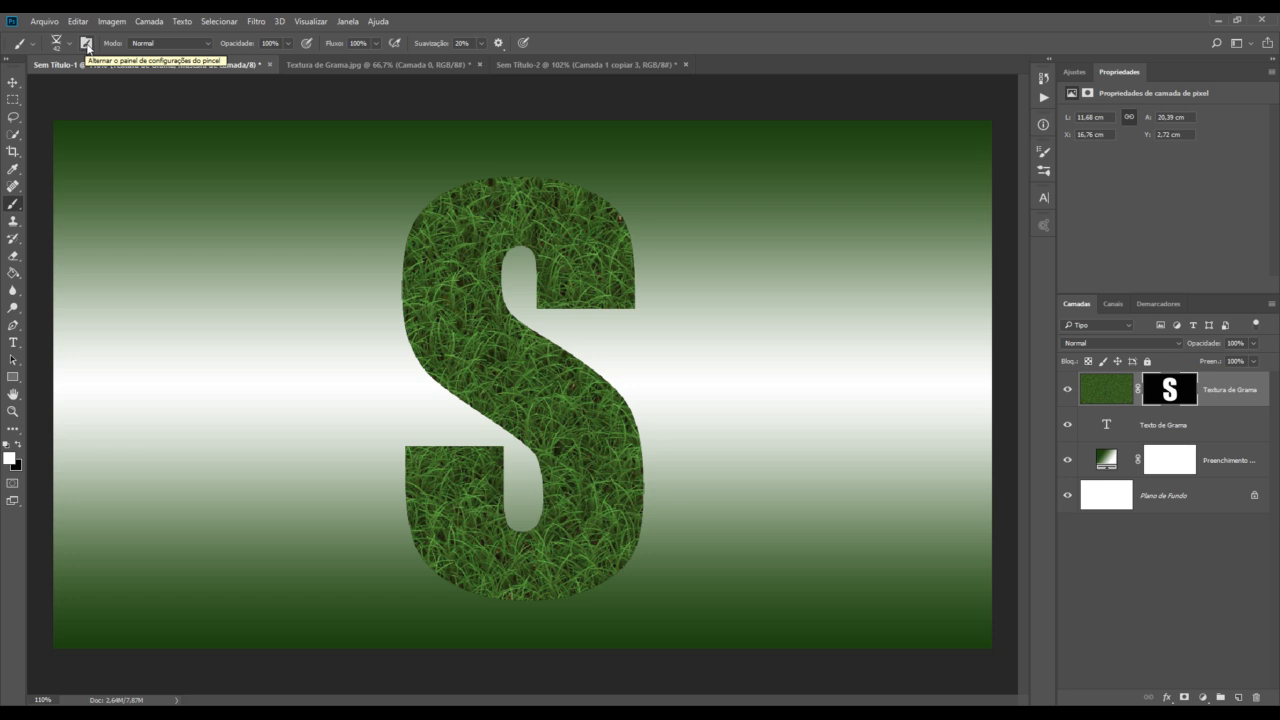
left_click(350, 22)
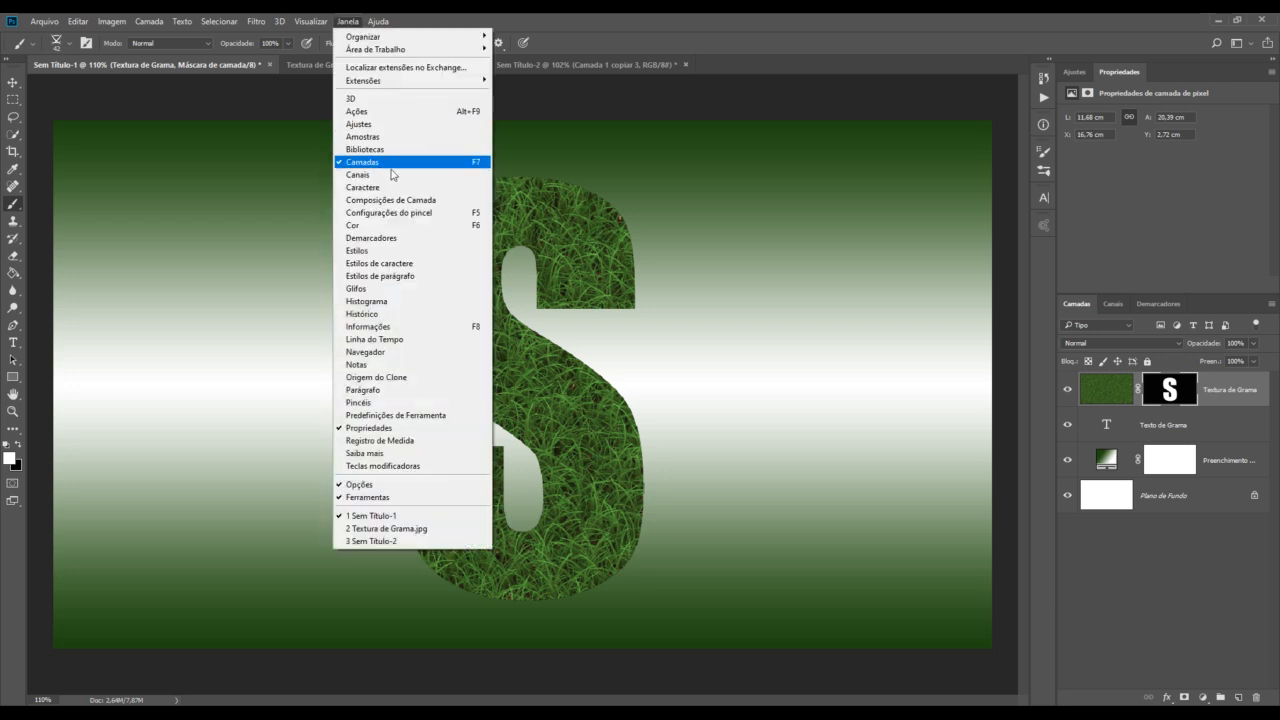
left_click(398, 212)
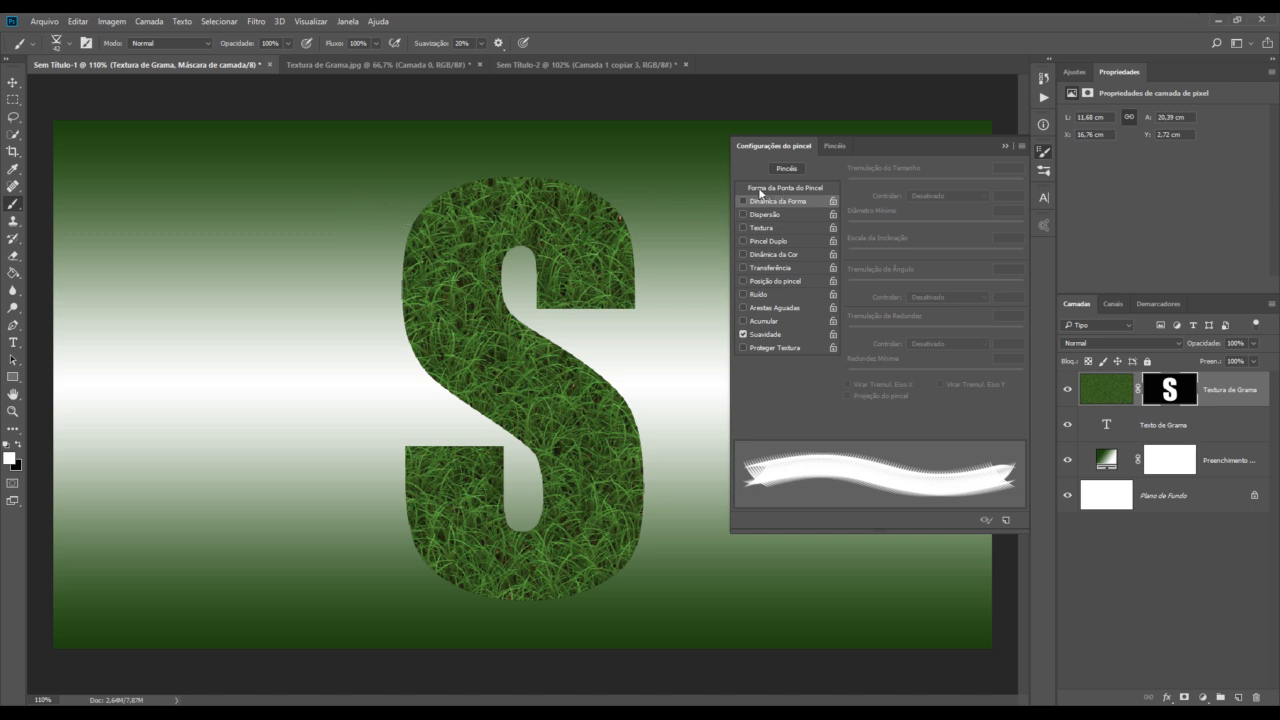
left_click(785, 192)
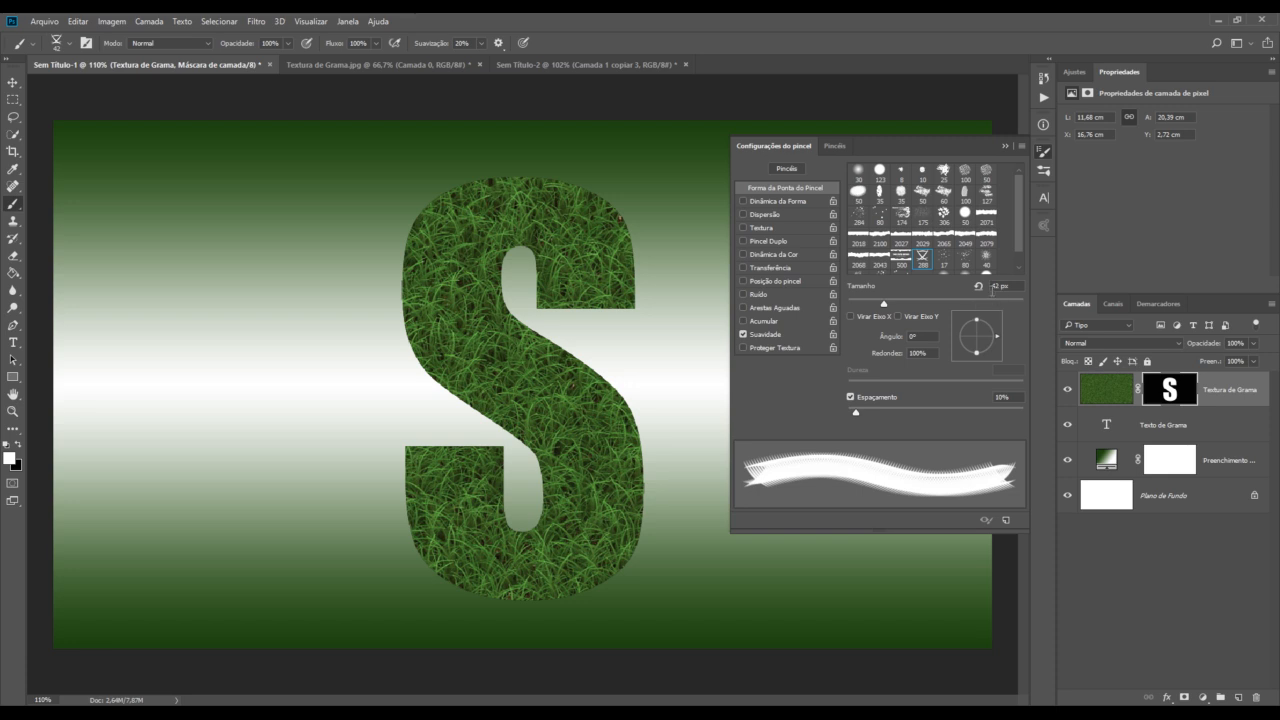
left_click_drag(858, 416, 842, 413)
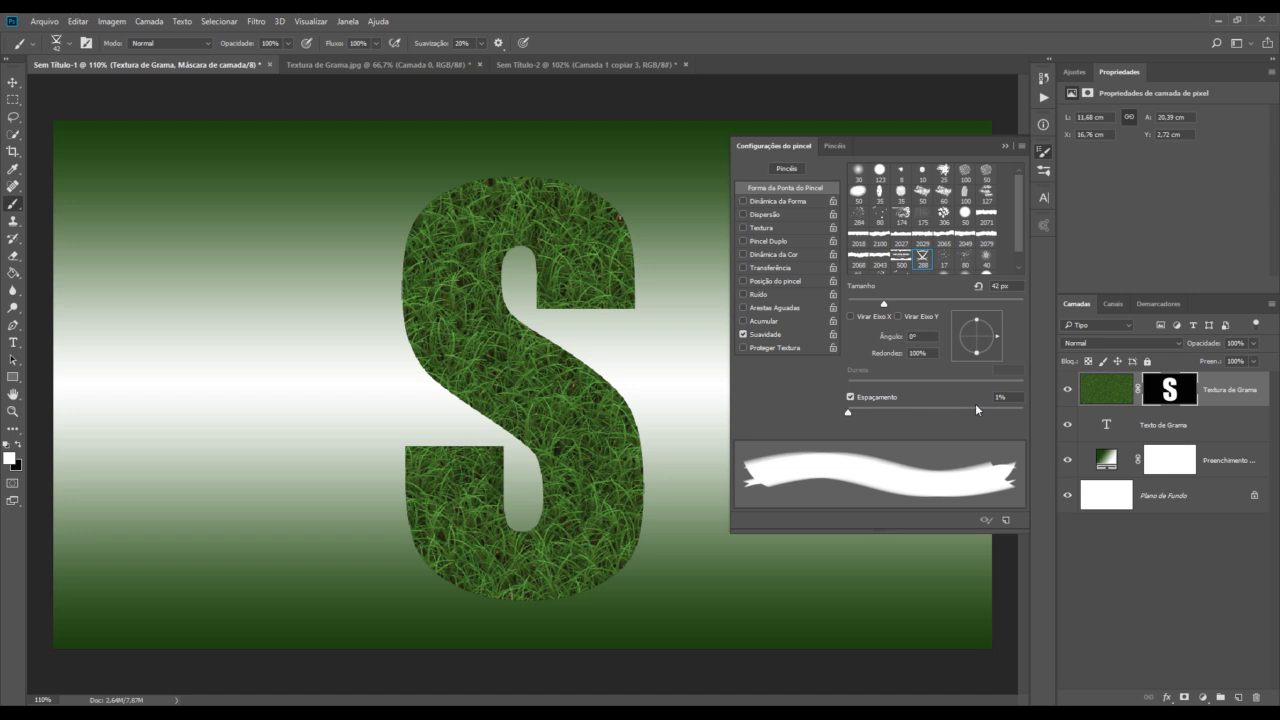
Enable shape dynamics for the grass brush, set size, angle and roundness jitter to 100% each, and collapse the brush settings
left_click(782, 200)
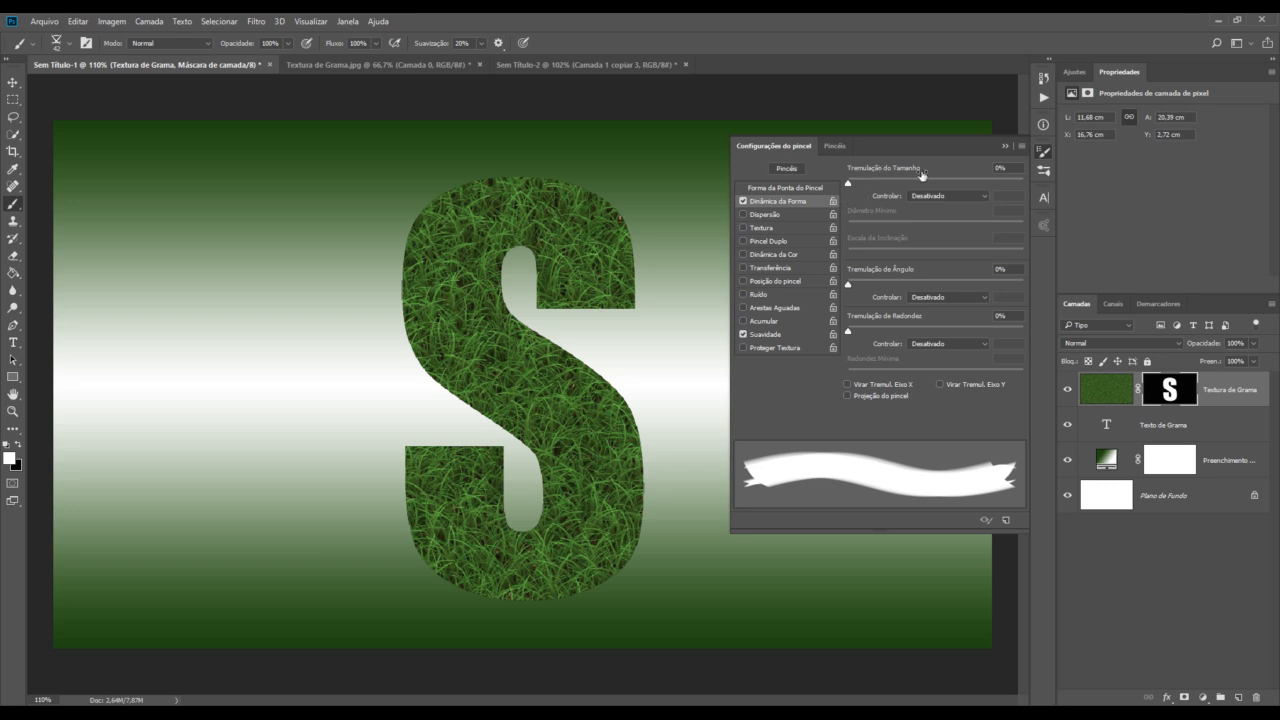
left_click_drag(849, 183, 1032, 183)
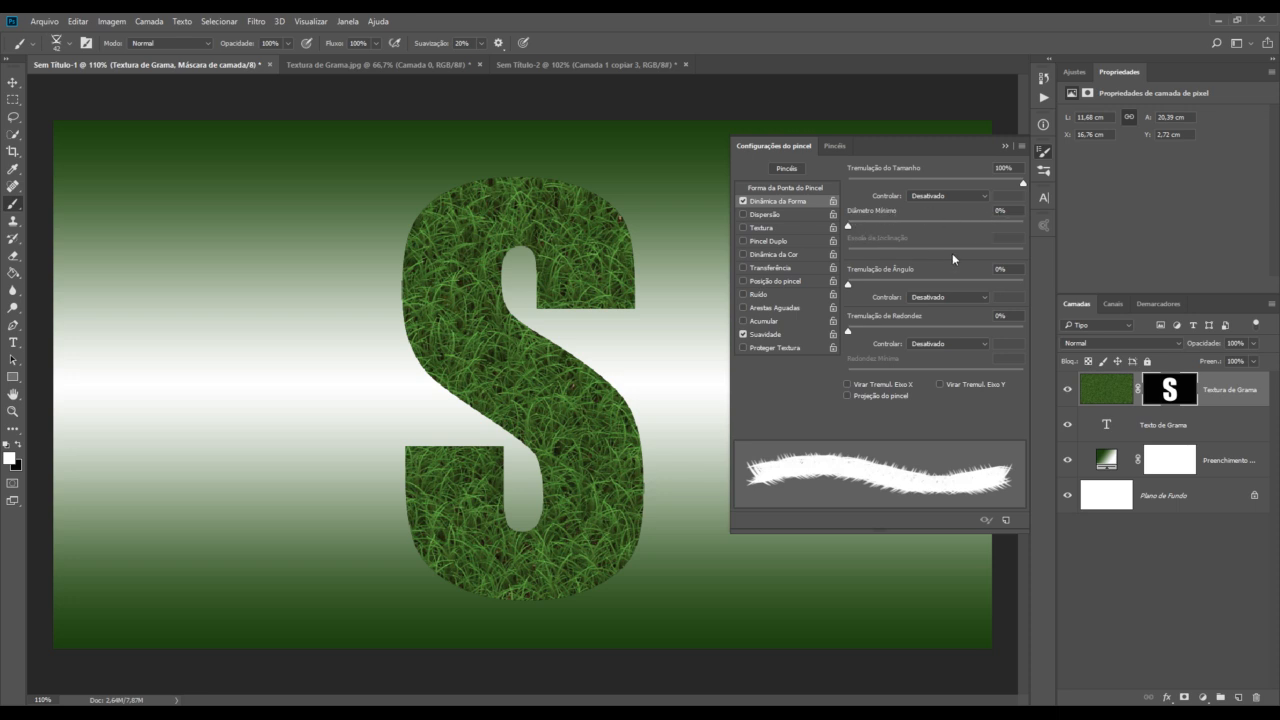
left_click_drag(849, 288, 1028, 283)
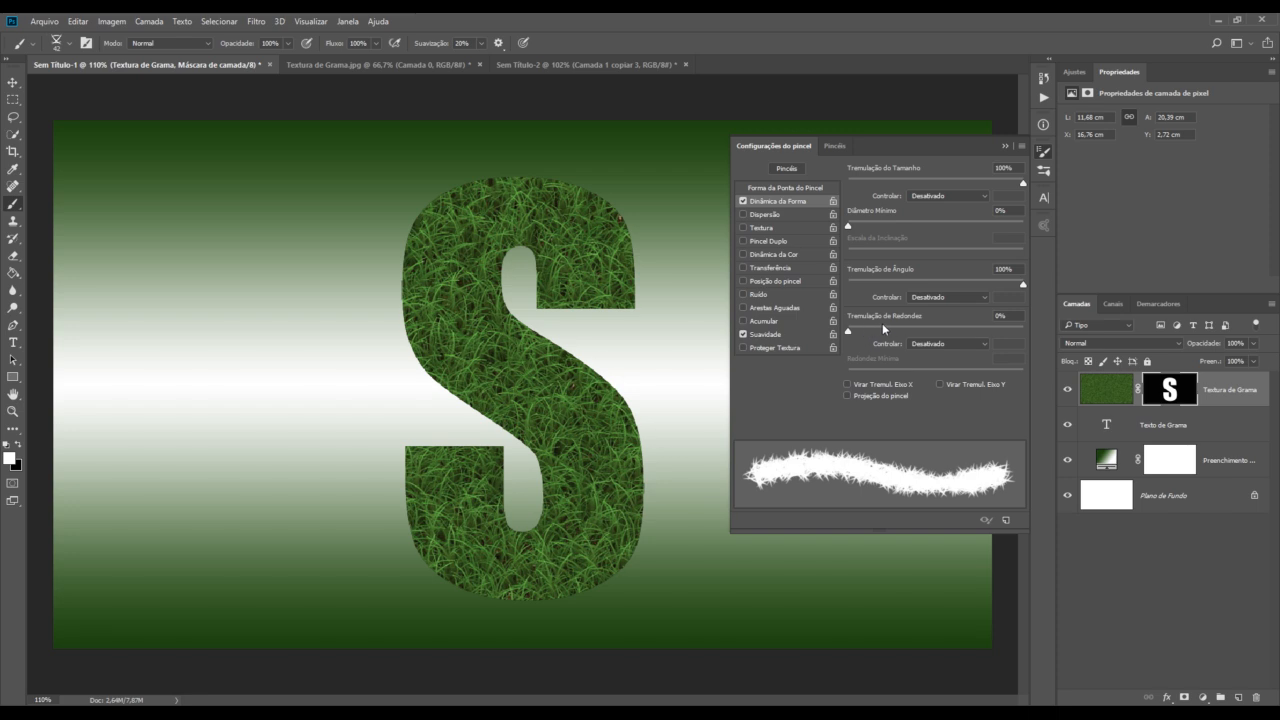
left_click_drag(848, 331, 1025, 331)
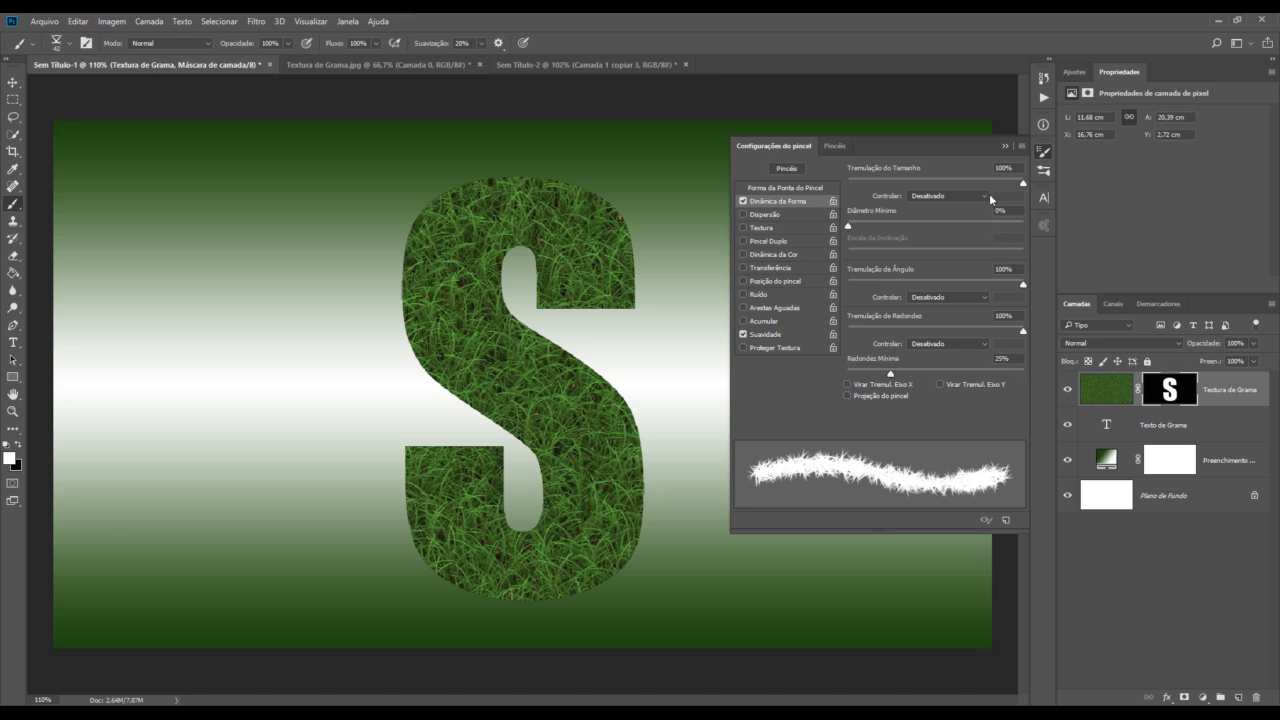
left_click(1005, 146)
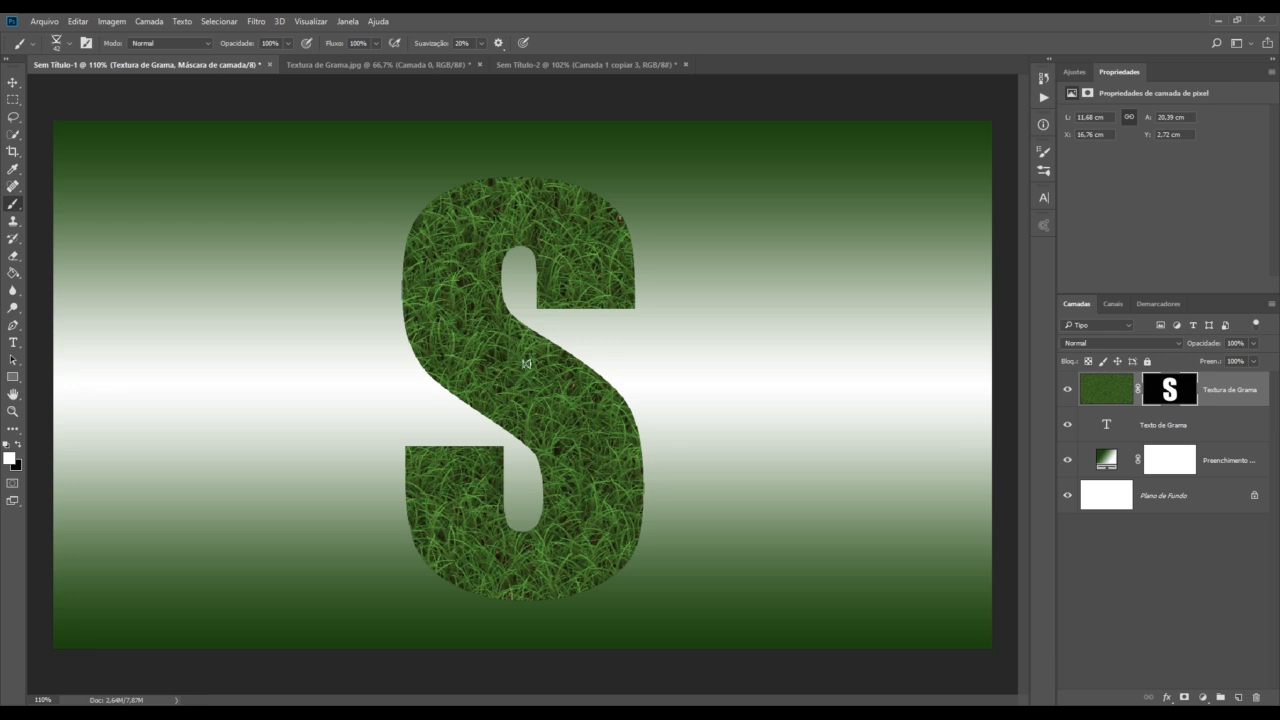
Load the Textura de Grama layer mask as a selection and convert it into a work path with a tolerance of 1.0 pixel
left_click(13, 84)
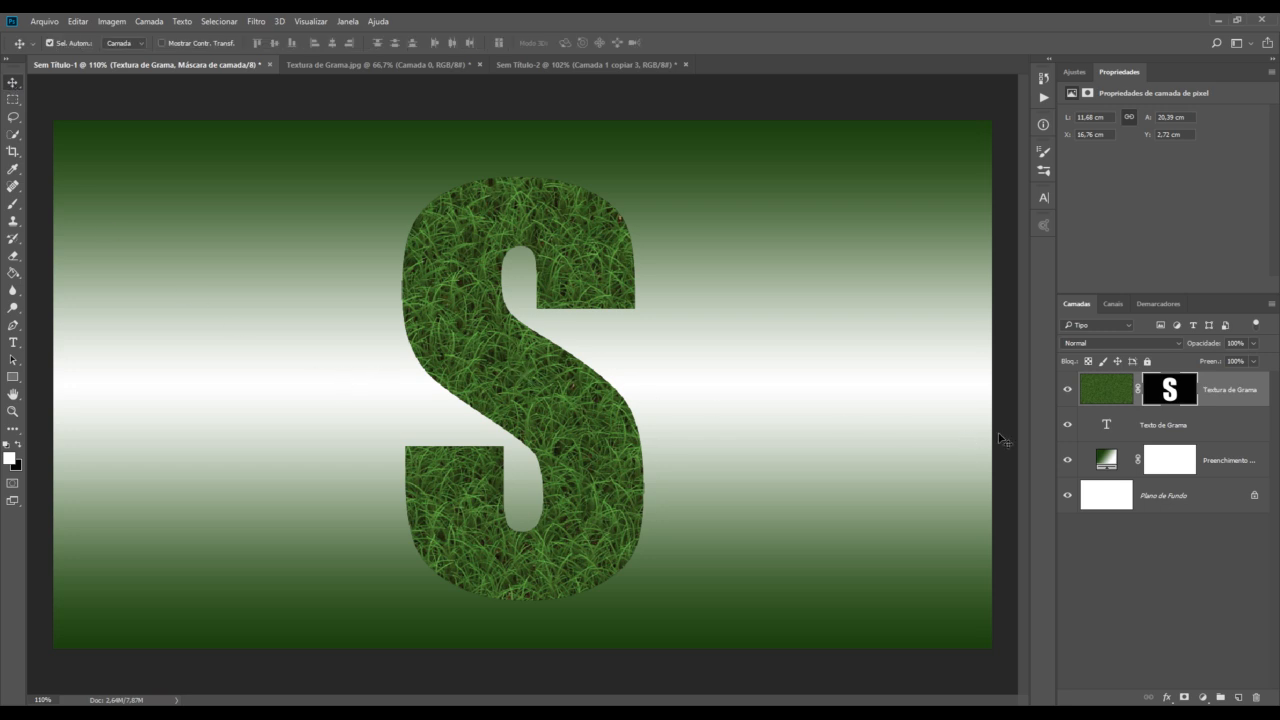
left_click(1170, 393, "ctrl")
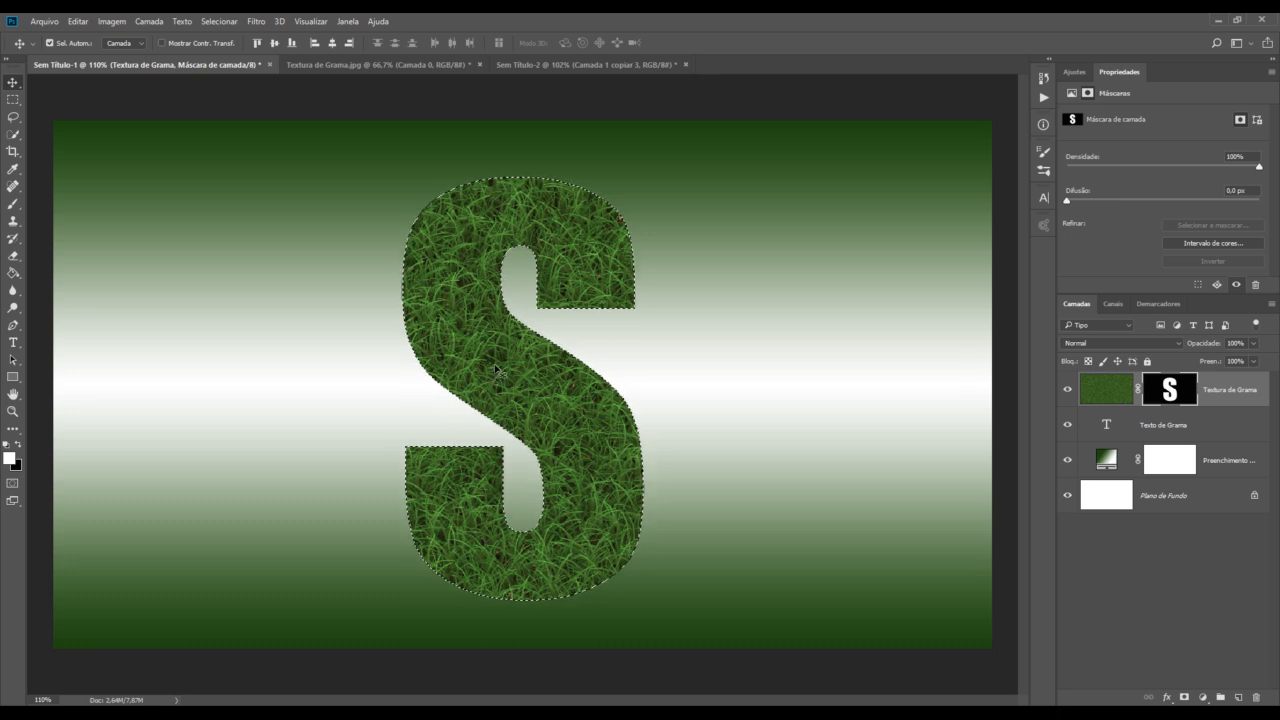
left_click(13, 118)
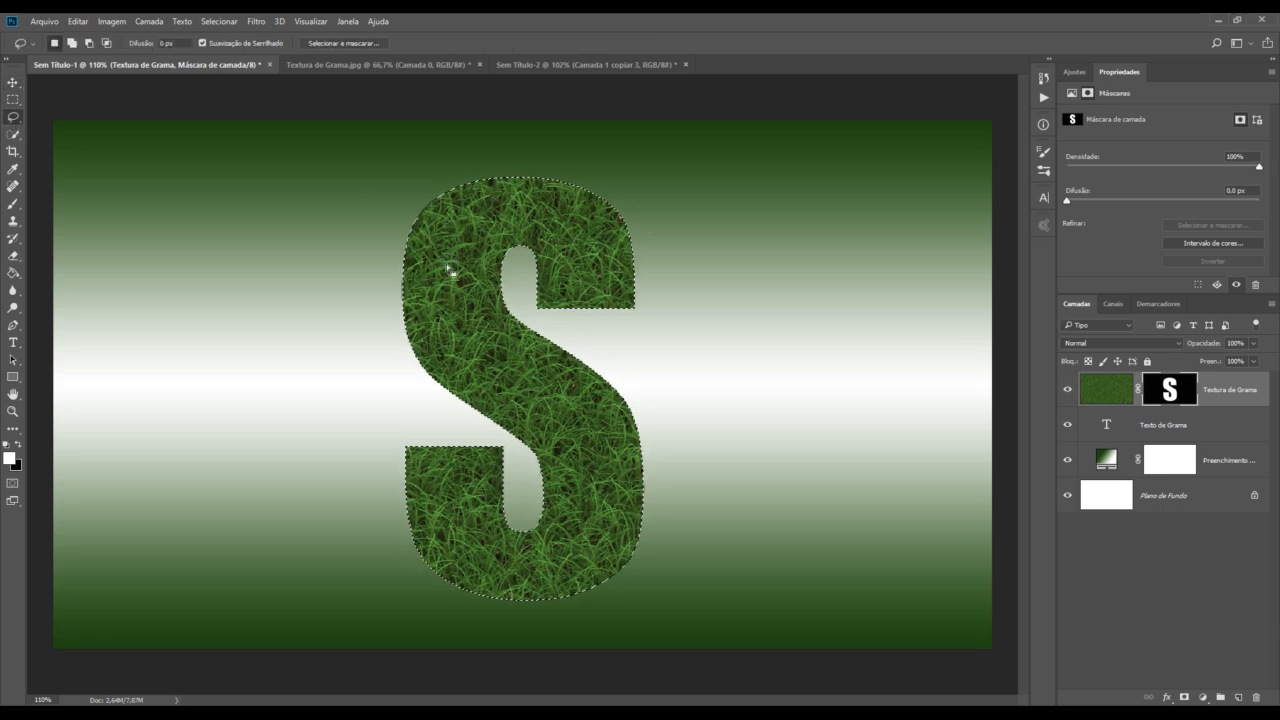
right_click(13, 117)
left_click(66, 119)
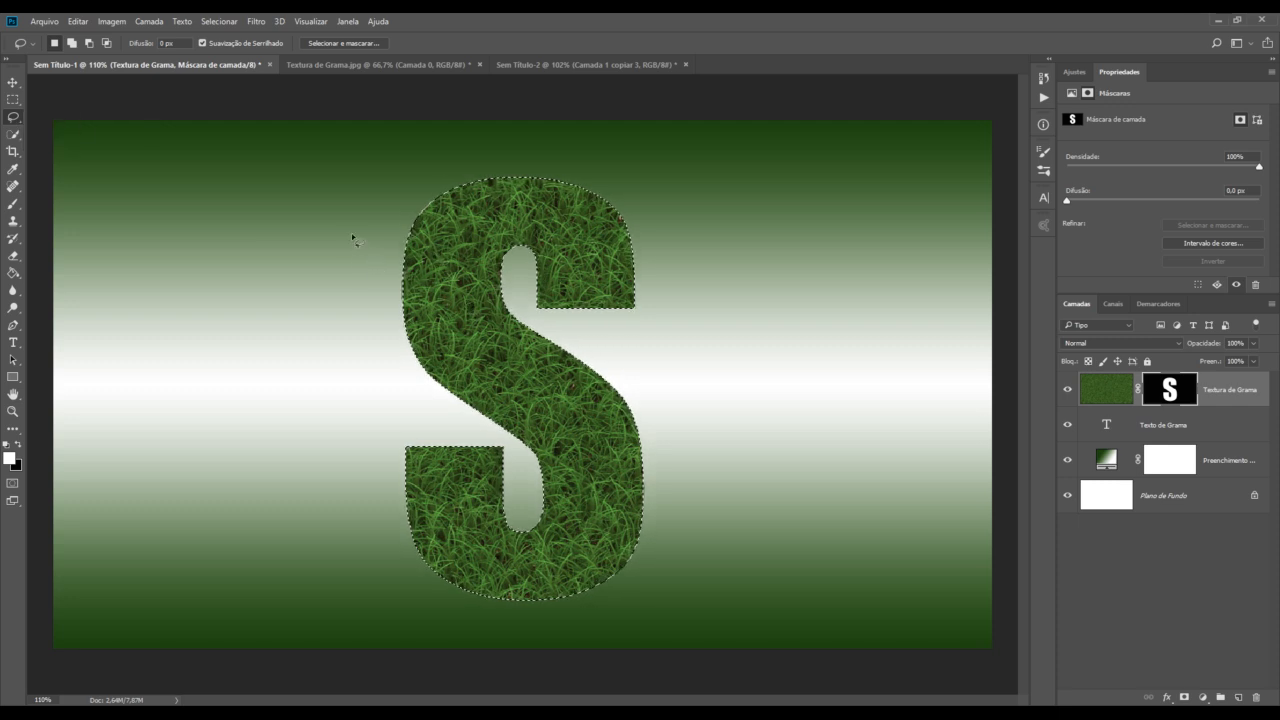
right_click(437, 247)
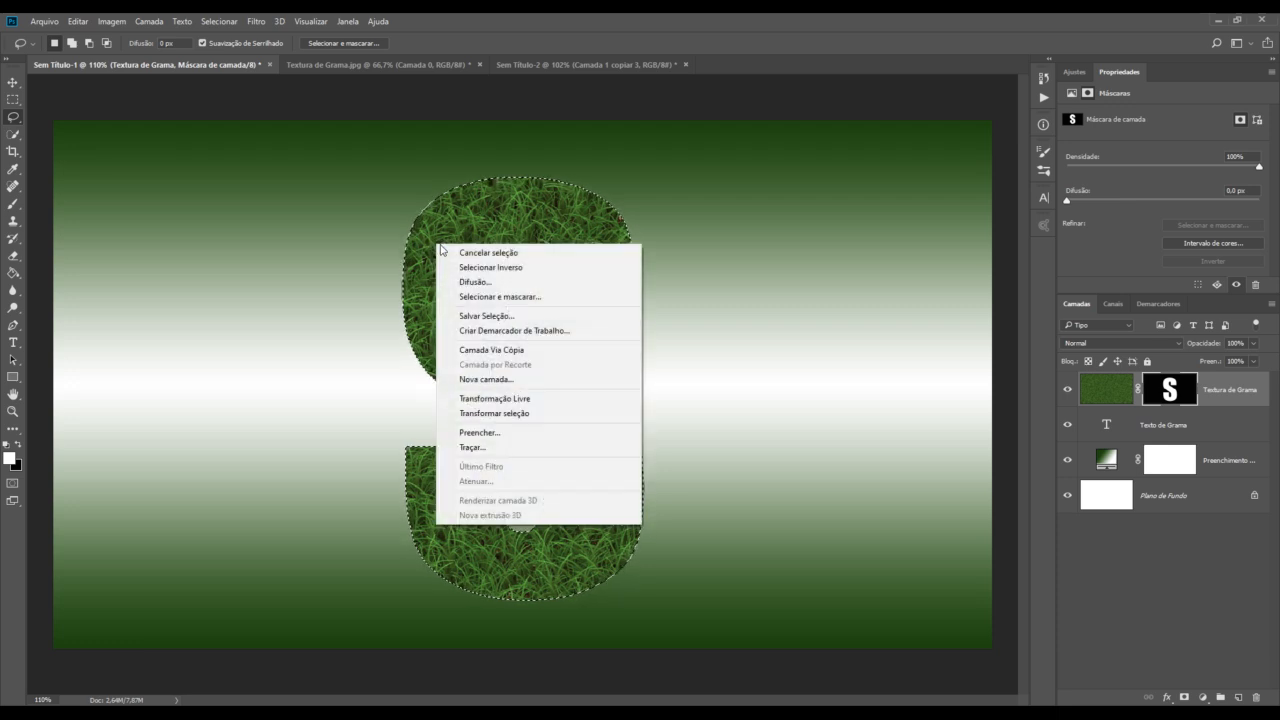
left_click(583, 334)
left_click_drag(710, 240, 764, 239)
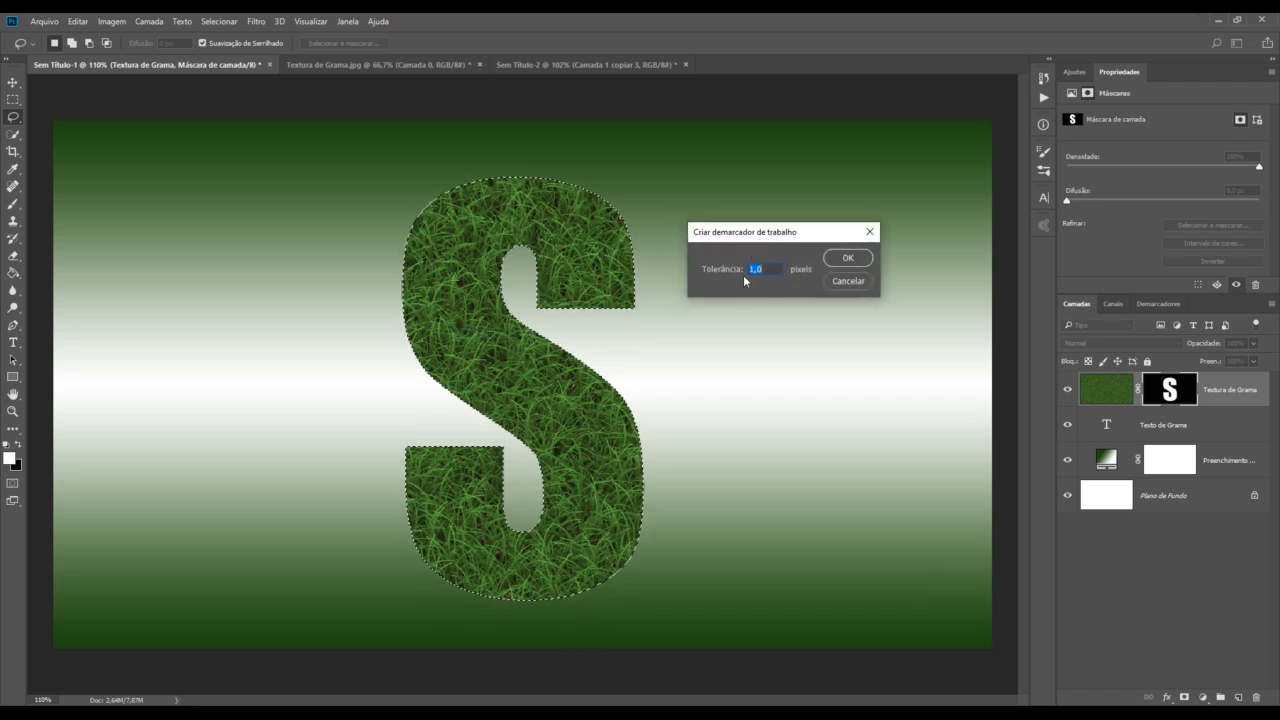
left_click(853, 259)
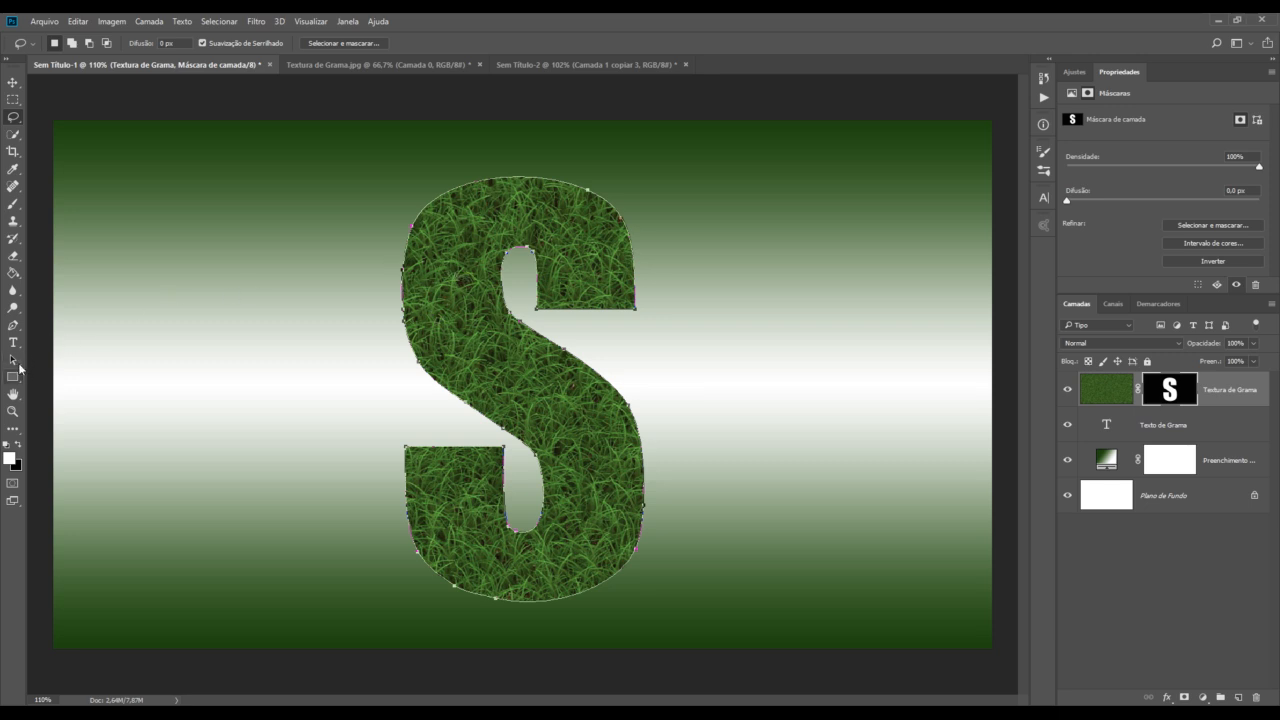
Stroke the S-shaped work path with the Brush (Pincel) on the Textura de Grama layer mask, hide the path and activate the Move tool
left_click(13, 325)
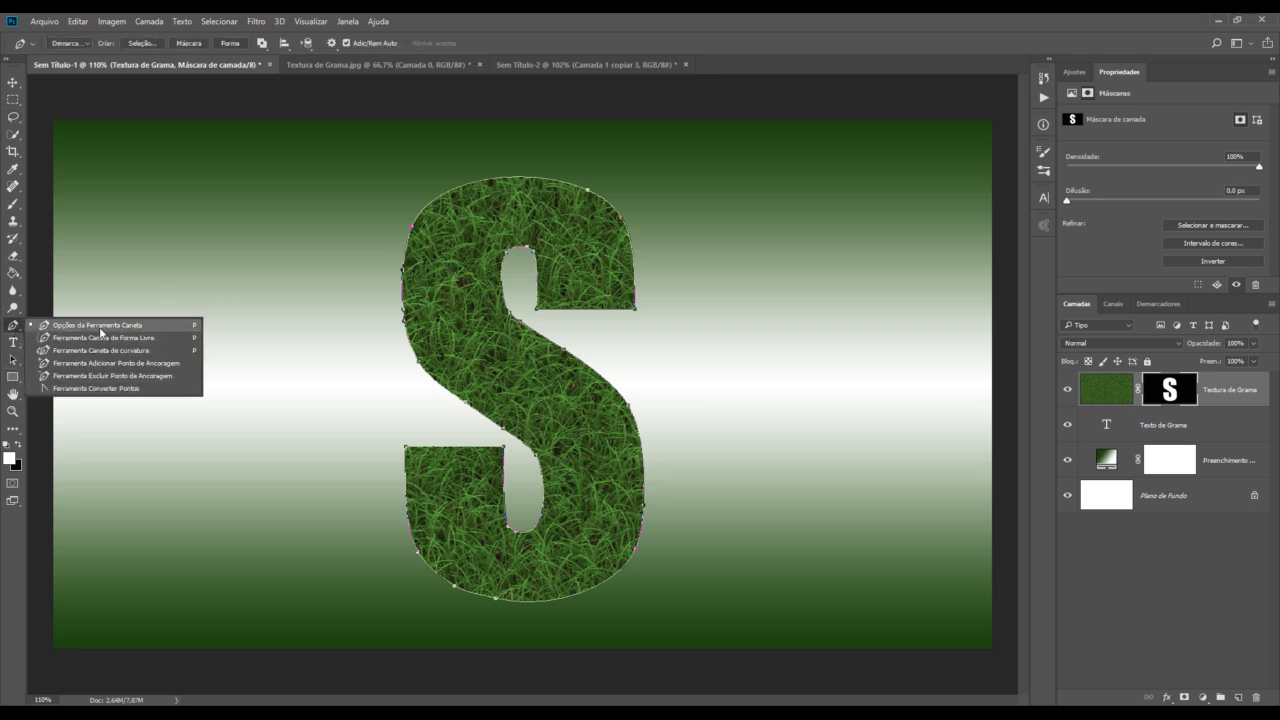
left_click(100, 328)
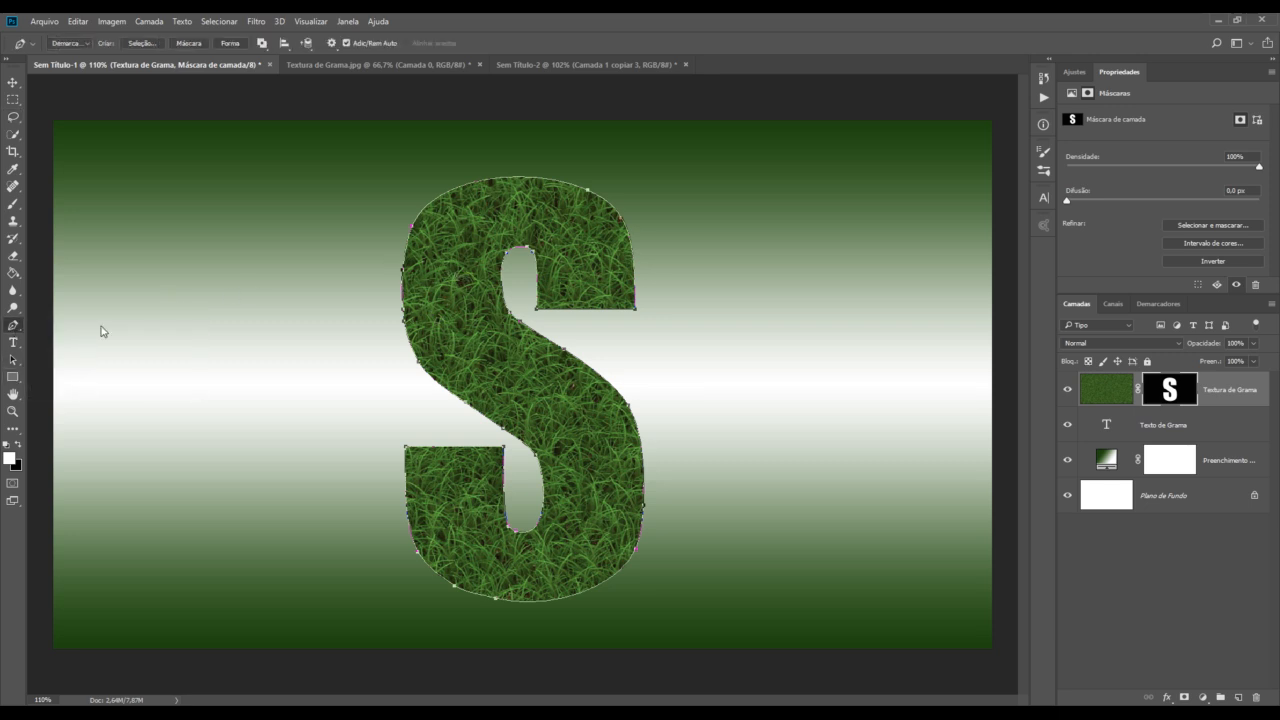
right_click(437, 240)
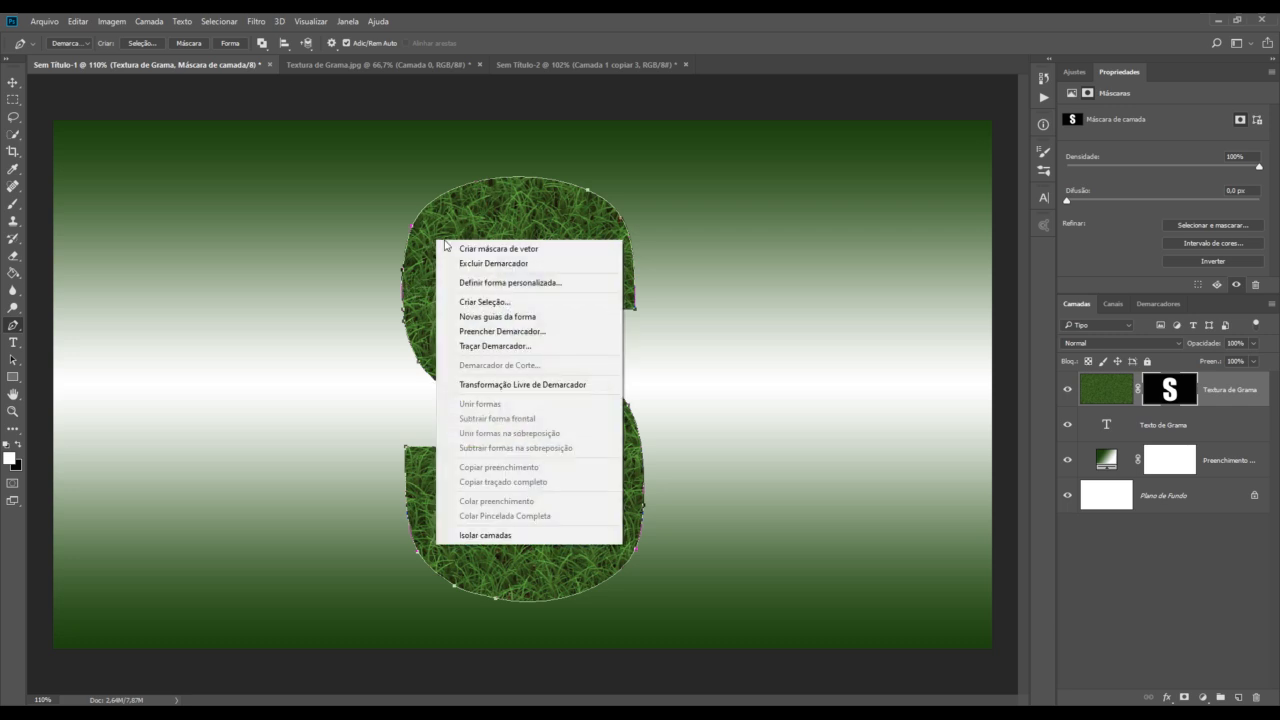
left_click(525, 346)
left_click_drag(668, 236, 702, 237)
left_click(698, 252)
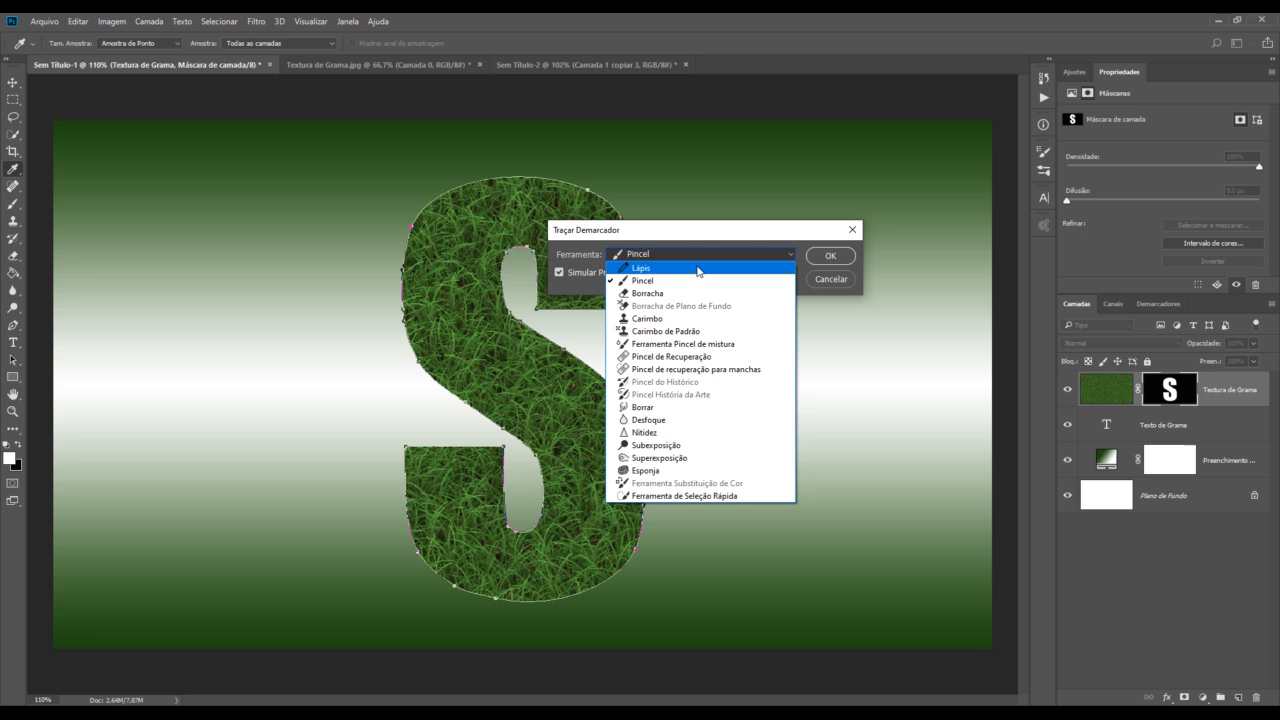
left_click(698, 268)
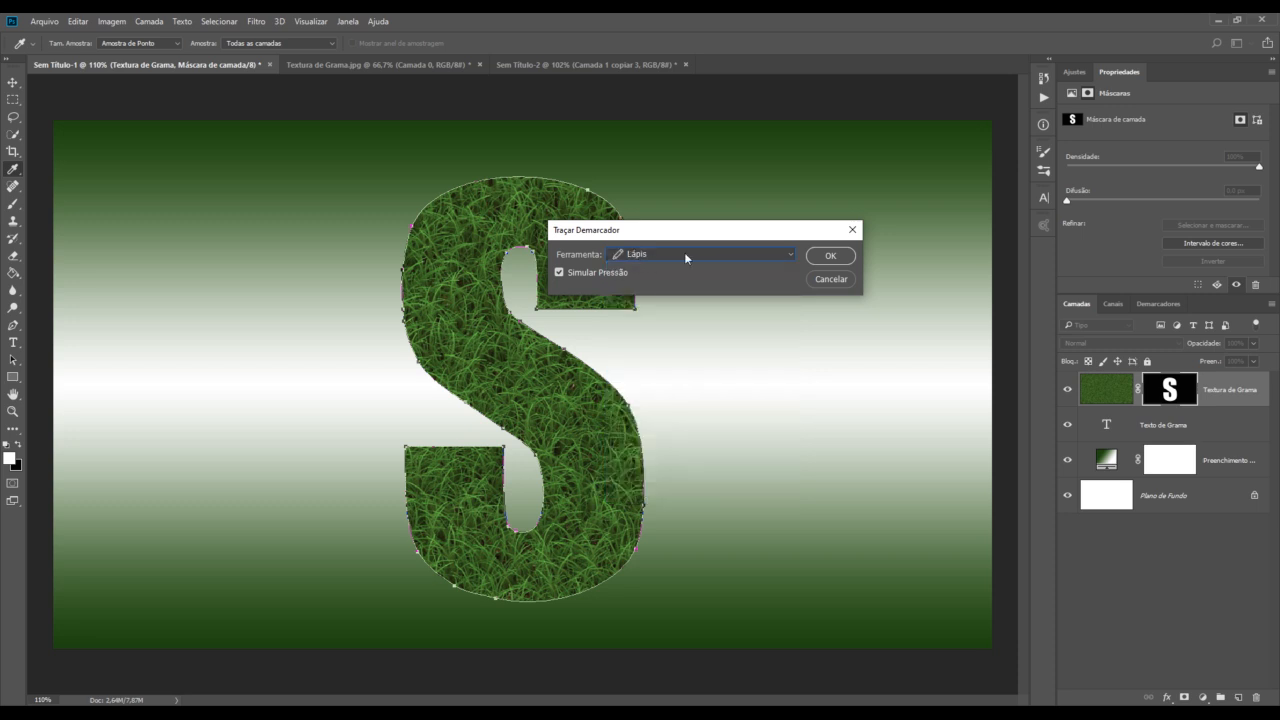
left_click(684, 252)
left_click(663, 283)
left_click(829, 256)
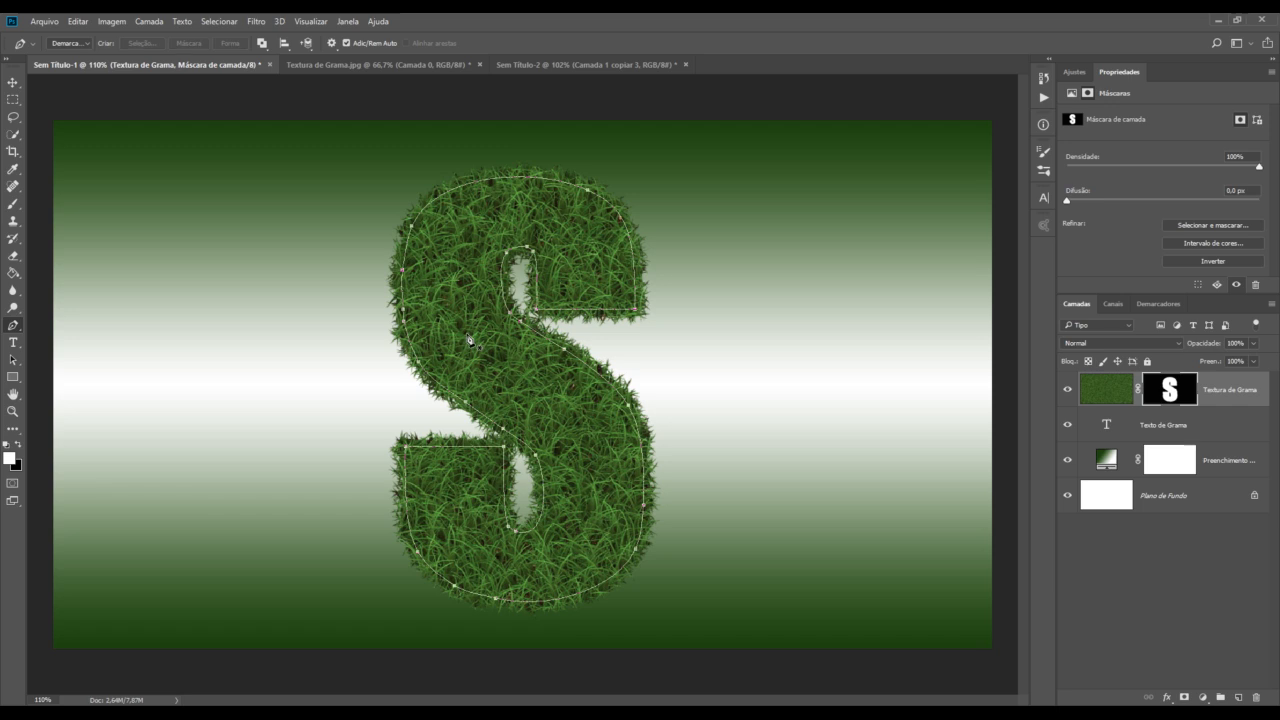
key("Return")
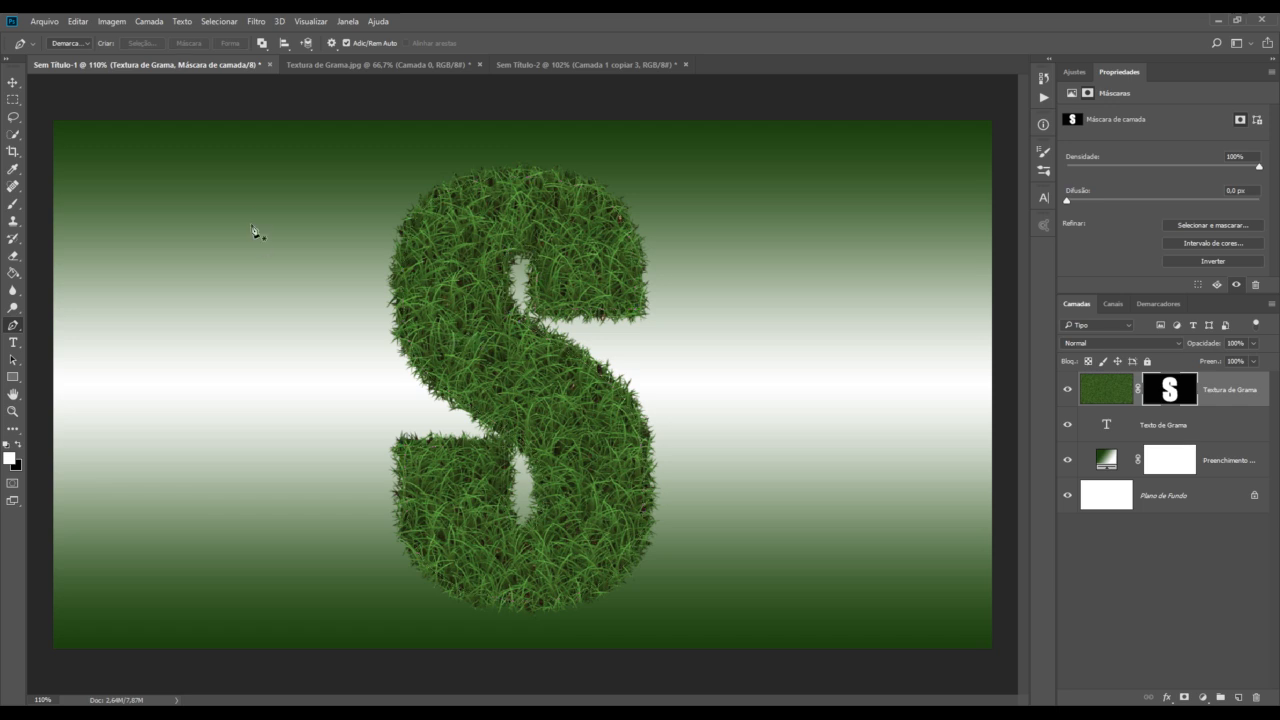
left_click(13, 83)
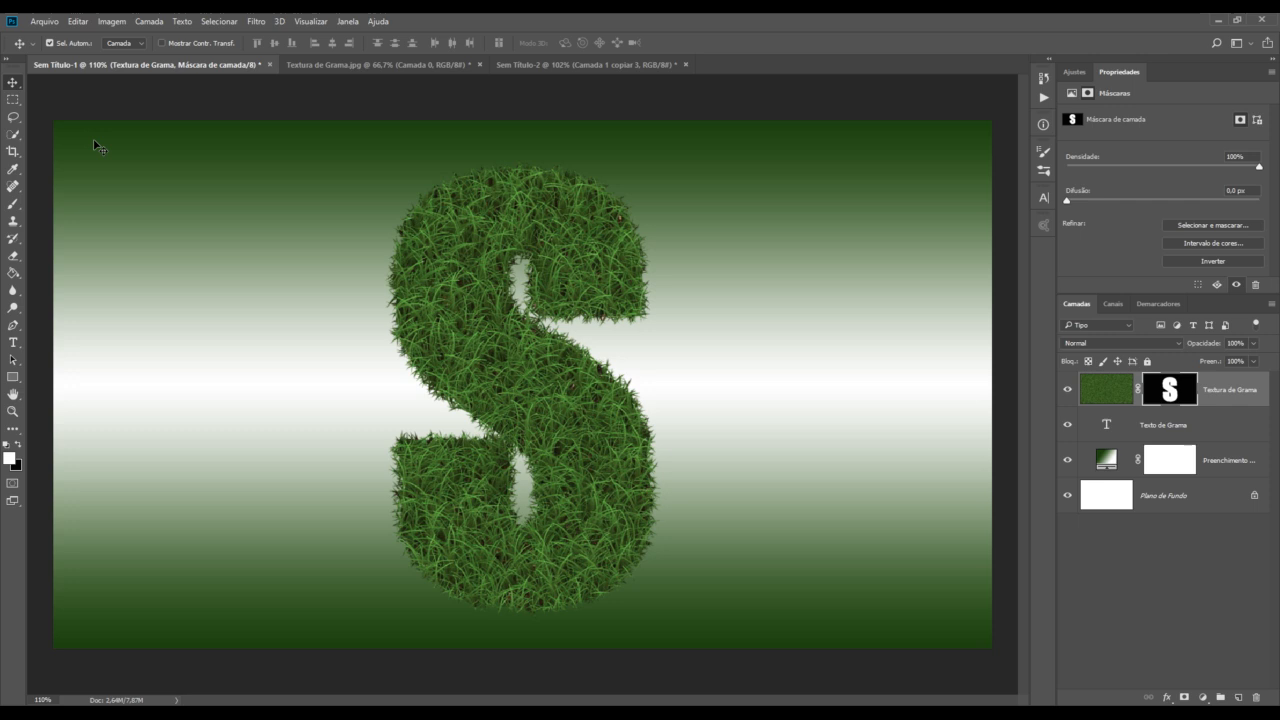